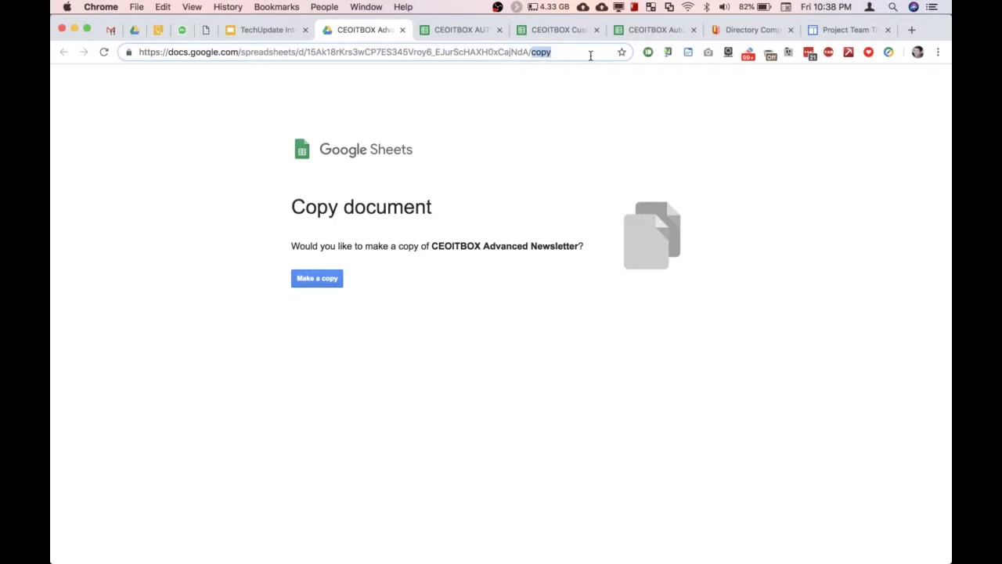
- Open the CEOITBOX Advanced Newsletter spreadsheet itself instead of its copy page and look through the Template sheet's subjects and URLs
key(BackSpace)
key(Return)
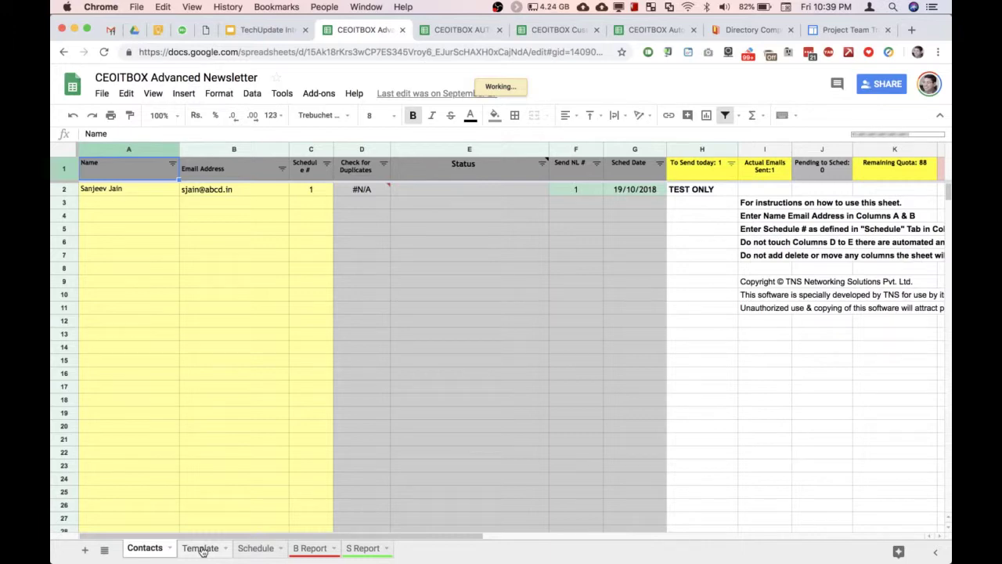
click(201, 549)
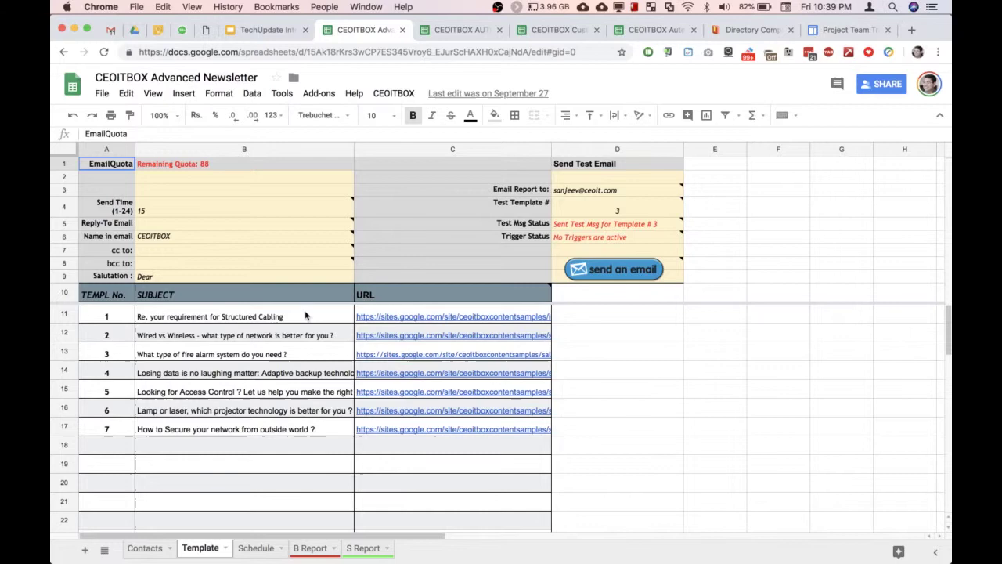
scroll(313, 430, down, 15)
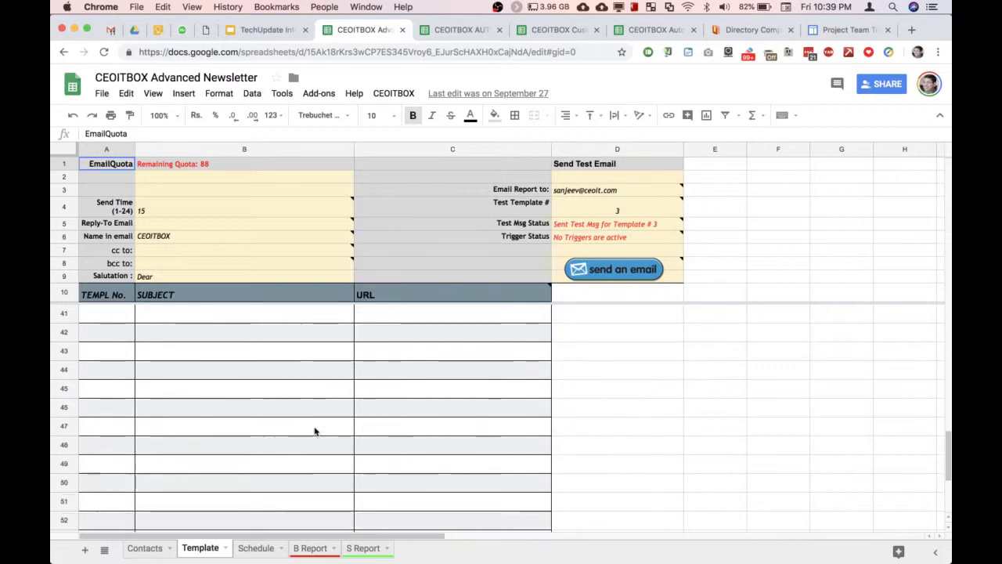
scroll(315, 431, up, 15)
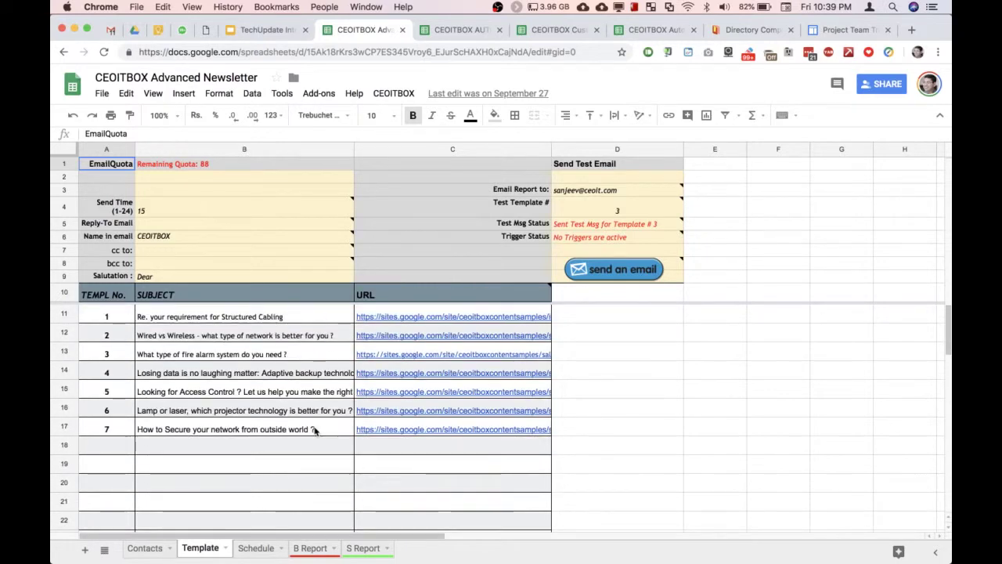
- Open the page linked to the Wired vs Wireless template and look through its newsletter content
click(327, 321)
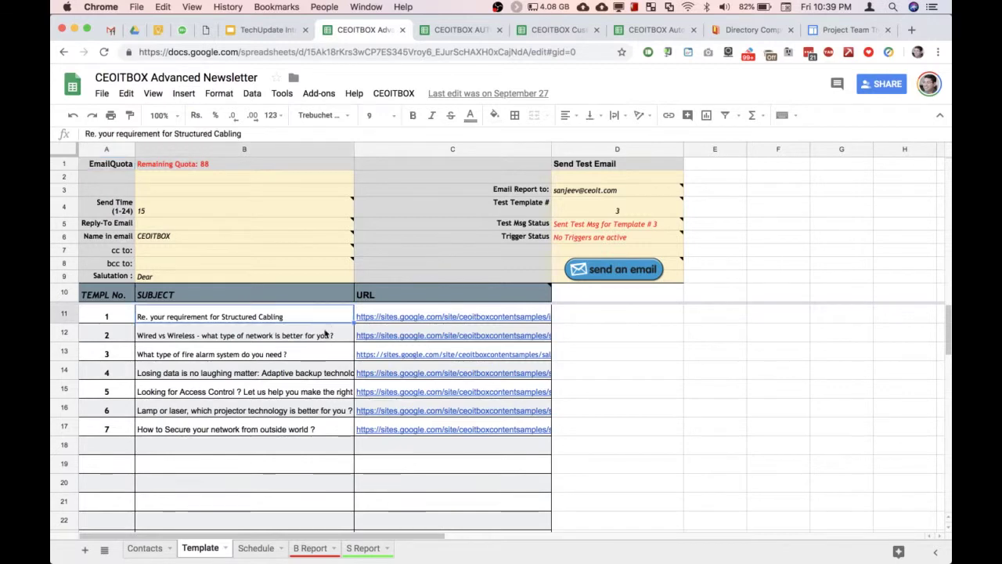
click(321, 337)
click(398, 336)
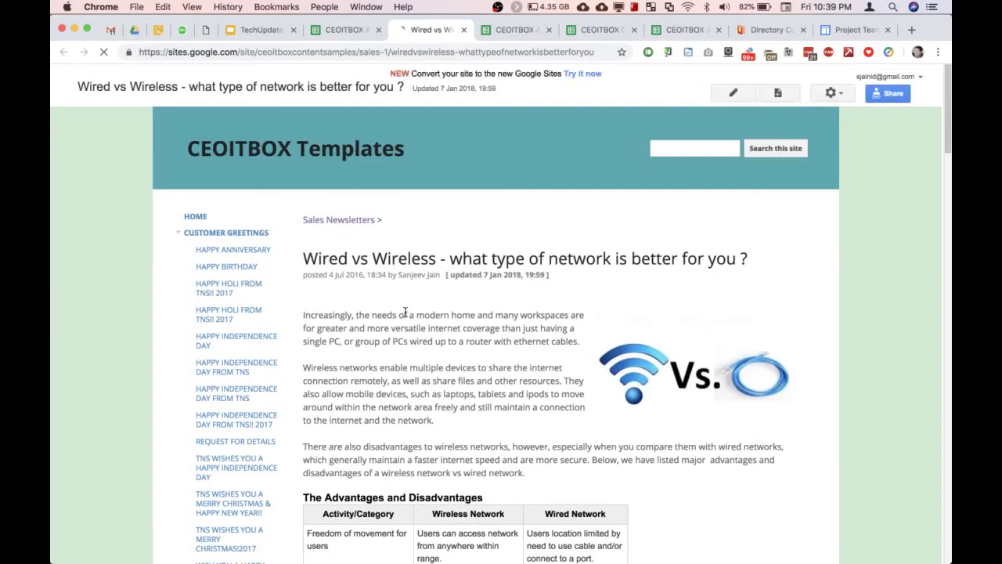
scroll(405, 315, down, 15)
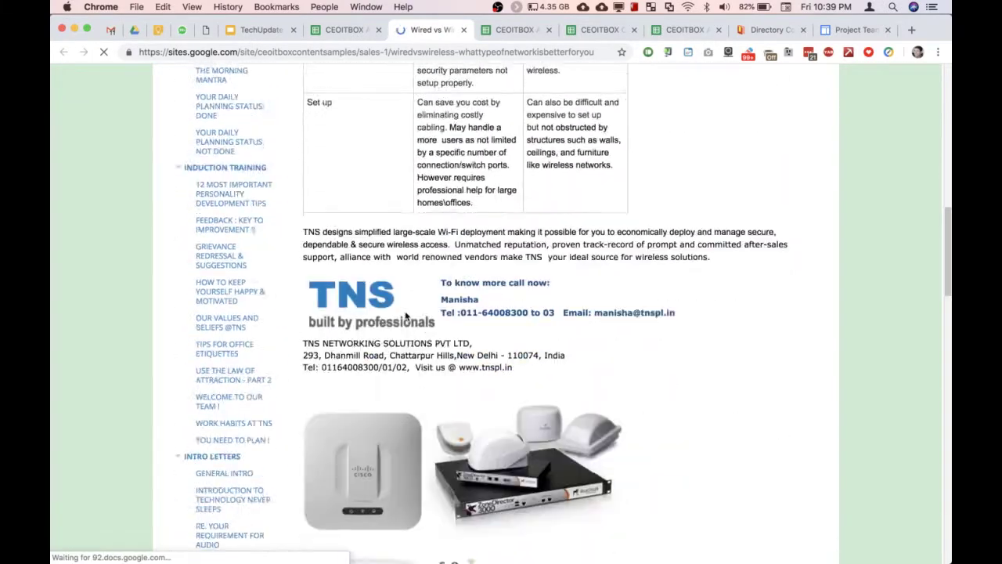
scroll(405, 315, up, 15)
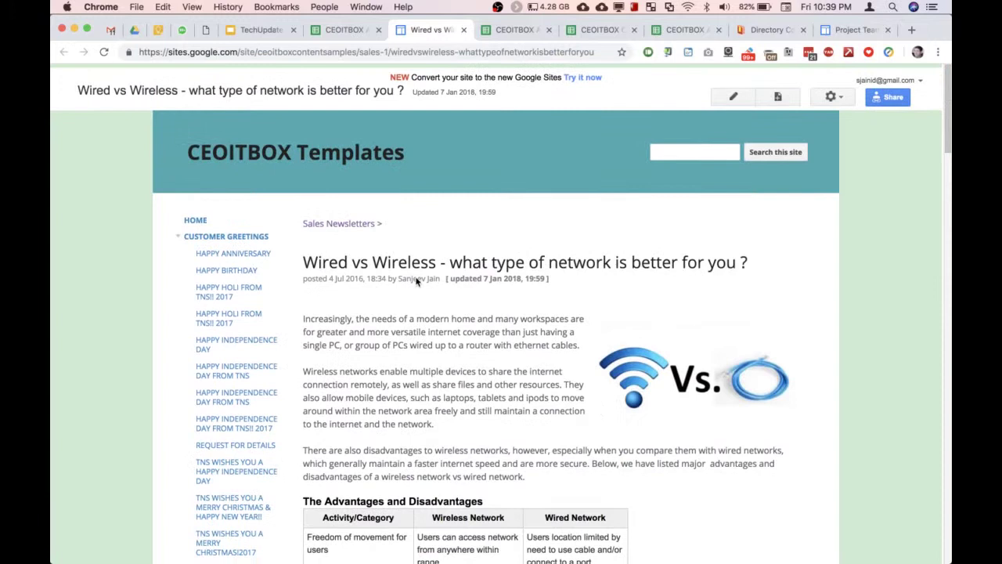
- Try adding the Wired vs Wireless page's address to cell C18 of the Template sheet, and undo the entry
click(455, 53)
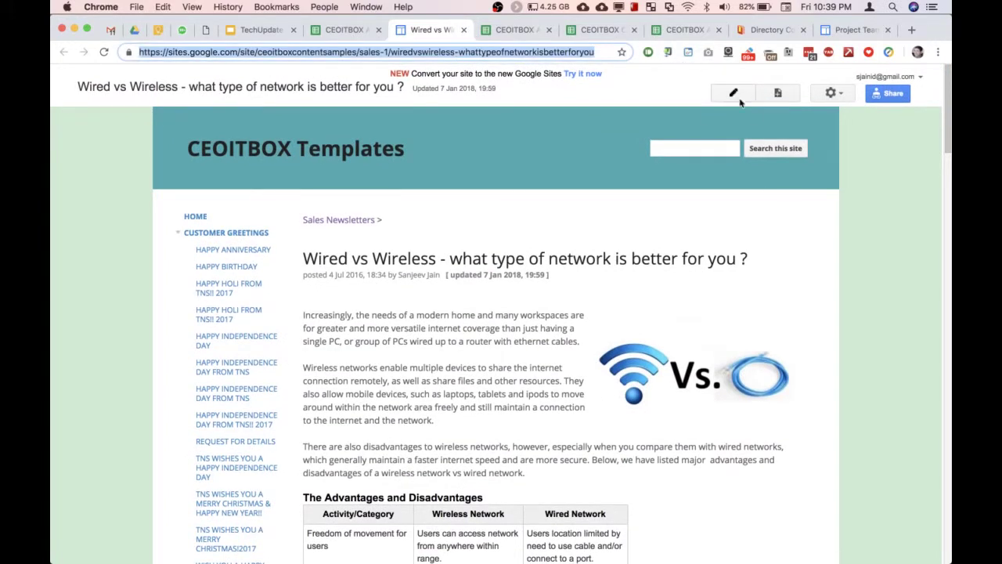
click(344, 30)
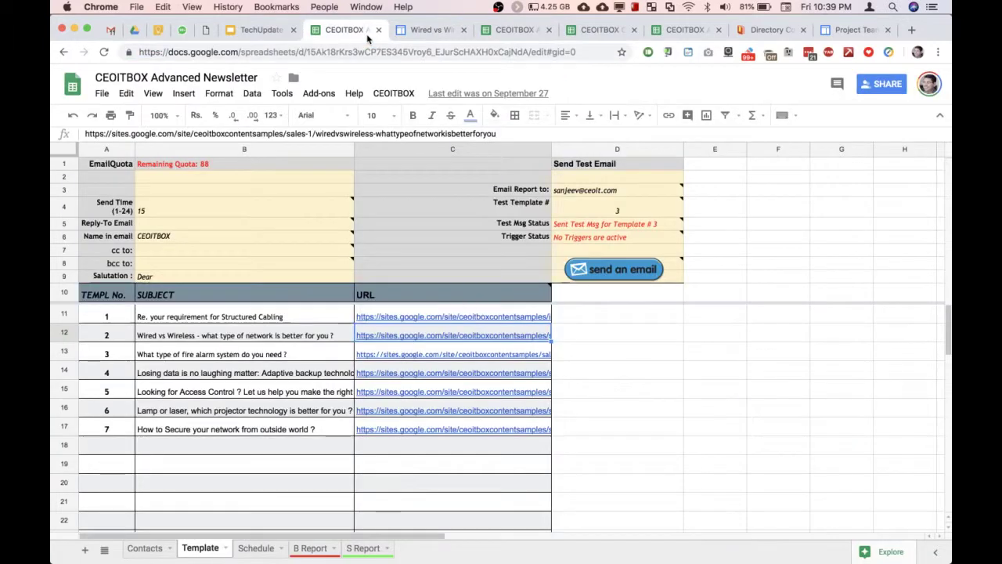
click(403, 316)
double_click(387, 448)
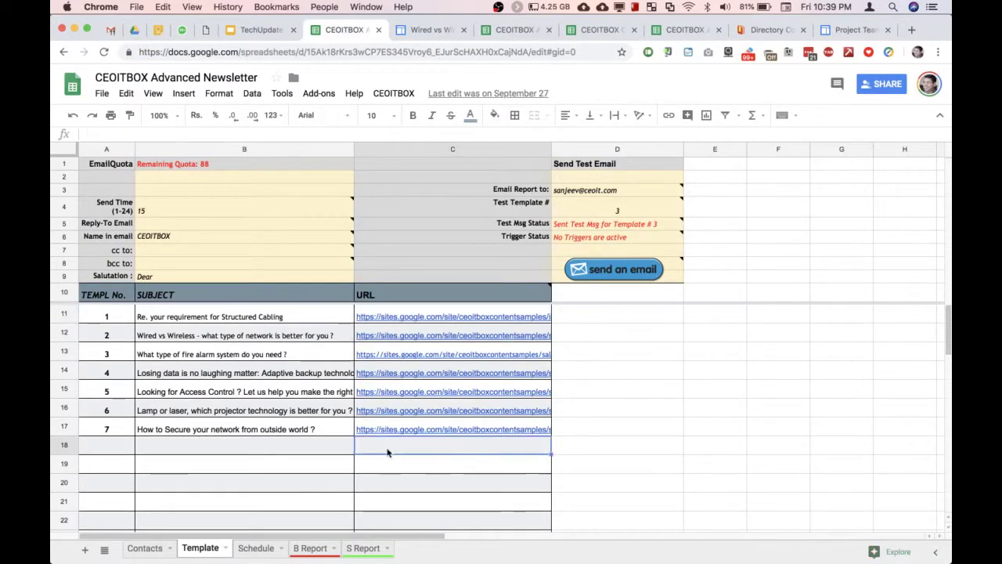
key(super+v)
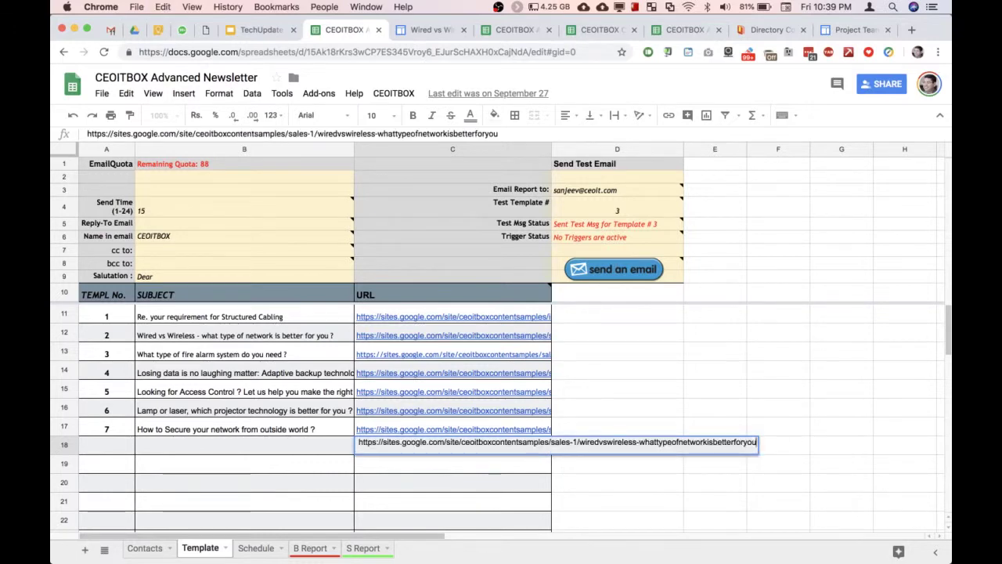
key(Return)
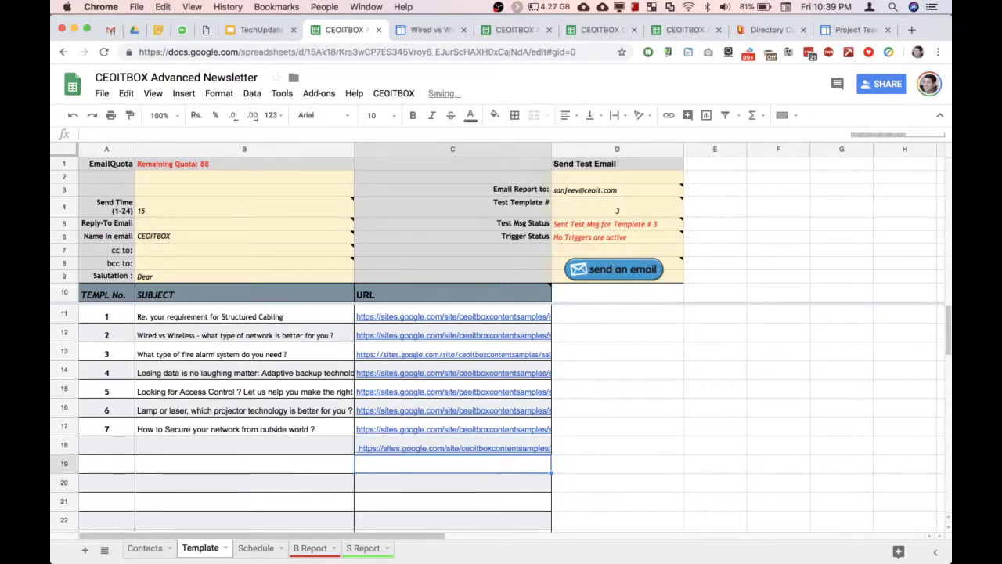
key(super+z)
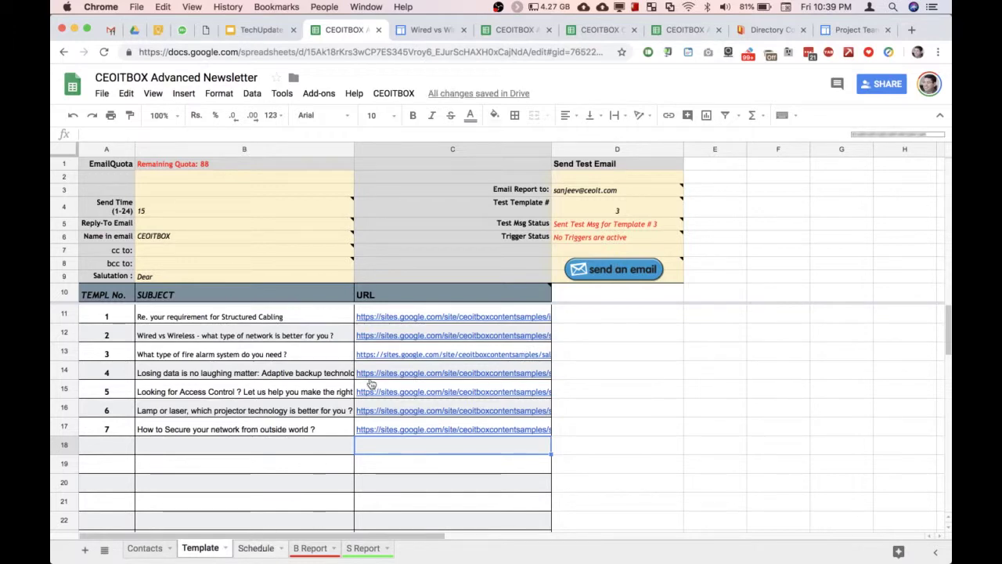
- Examine the Schedule sheet's send intervals and newsletter dates across all numbered columns
click(256, 548)
scroll(610, 266, right, 15)
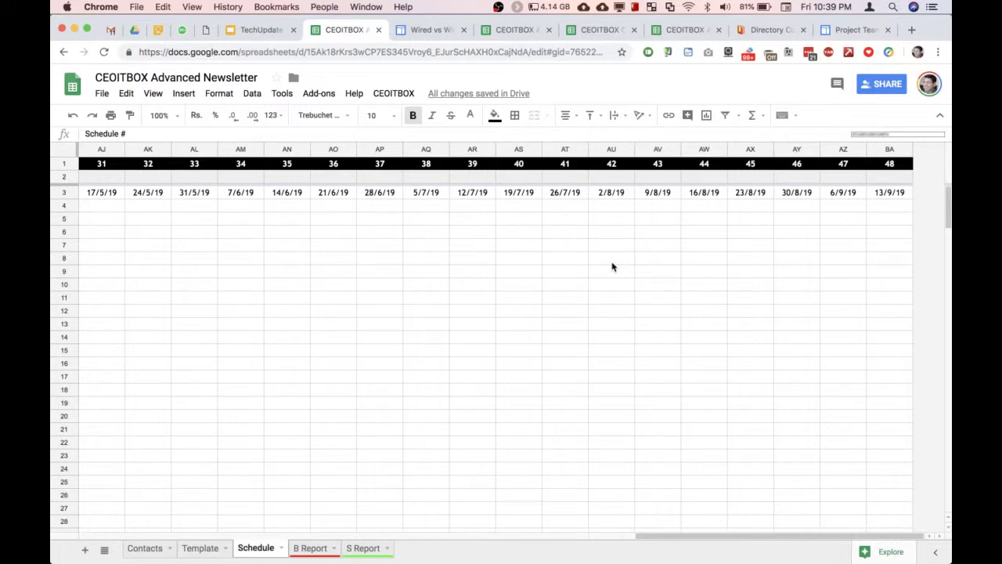
scroll(612, 267, left, 3)
scroll(612, 267, left, 10)
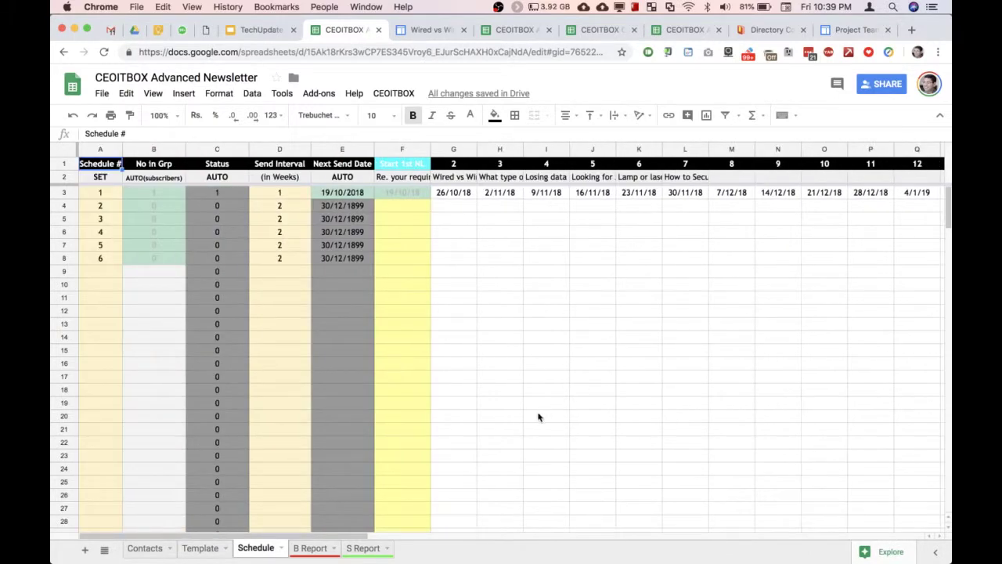
- Examine the bounced emails on the B Report sheet and the sent-message log on the S Report sheet
click(317, 553)
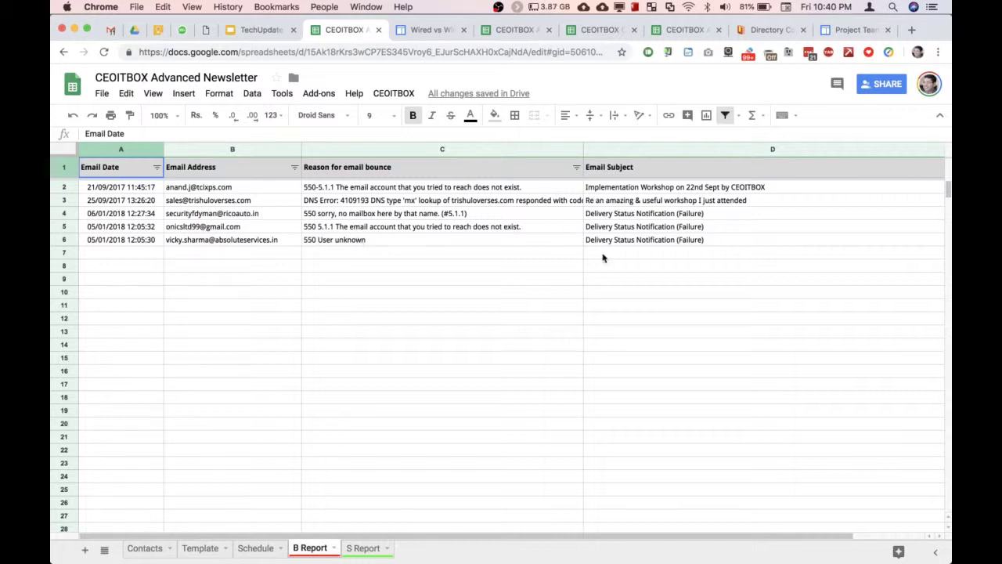
scroll(603, 259, right, 2)
scroll(602, 258, left, 2)
click(372, 549)
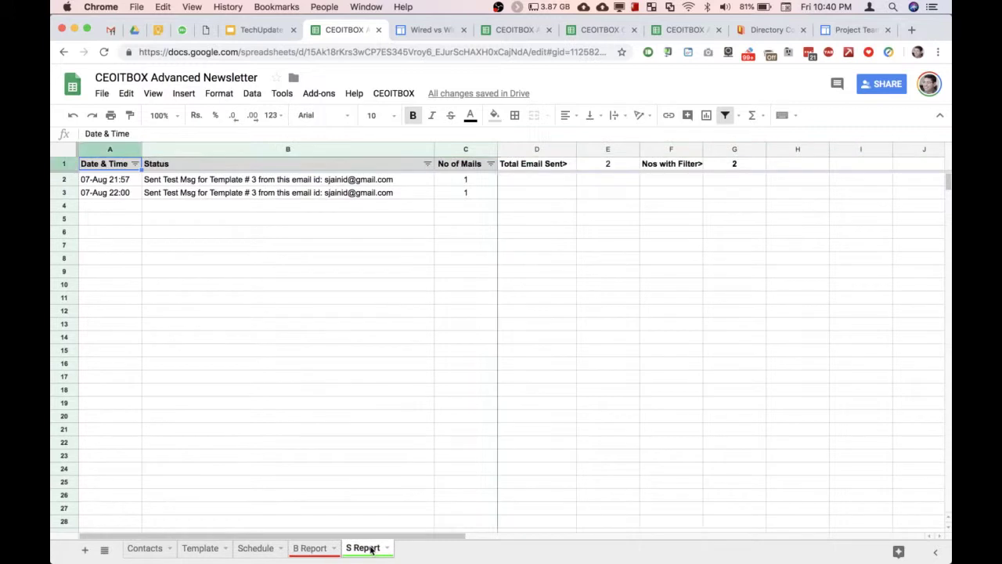
- Close the newsletter spreadsheet and the Wired vs Wireless page, and switch to the TechUpdate presentation
click(380, 30)
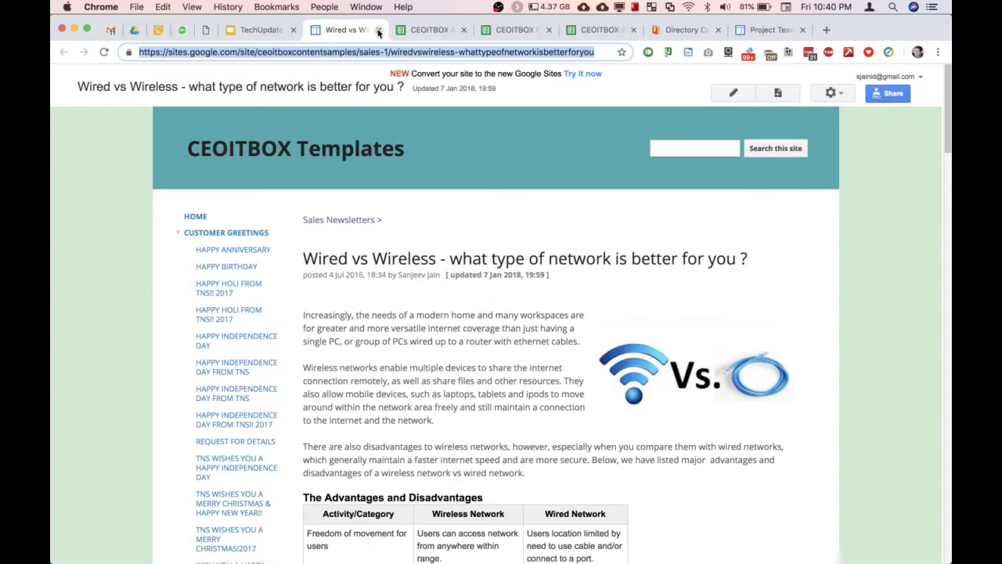
click(378, 29)
click(270, 30)
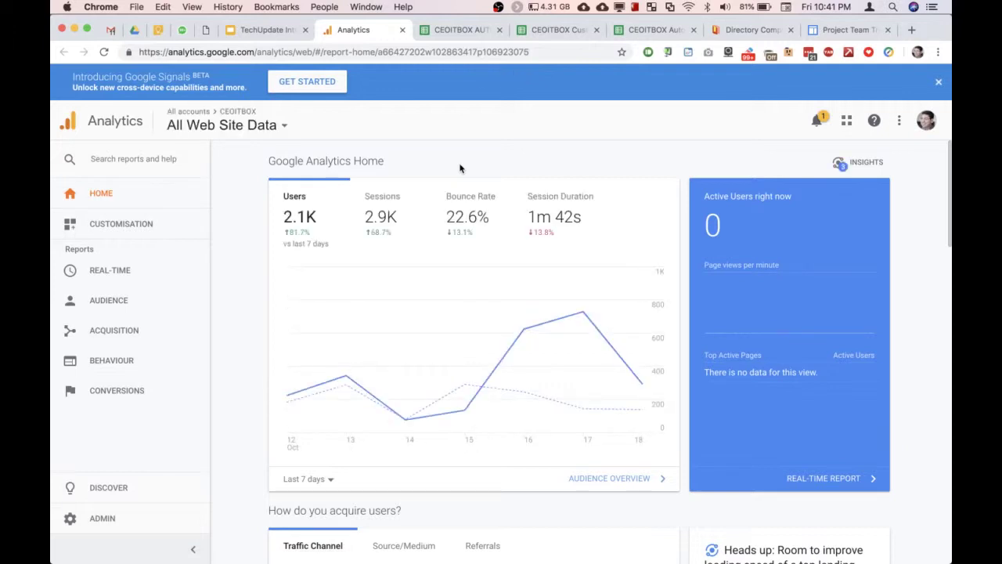
- Examine the Google Analytics Home reports for the CEOITBOX site, from the users overview down to the visited pages
scroll(460, 168, down, 5)
scroll(459, 168, down, 10)
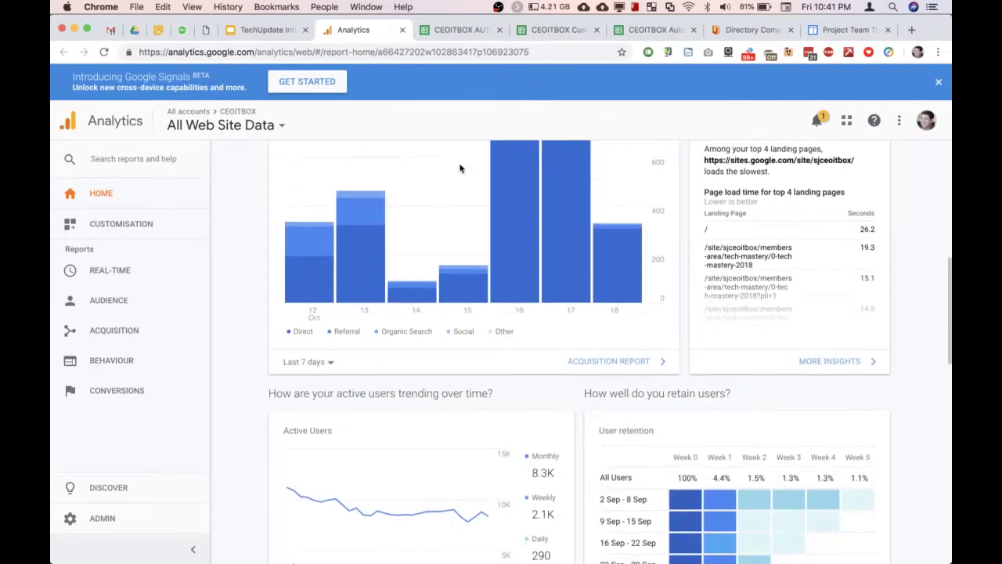
scroll(459, 167, down, 10)
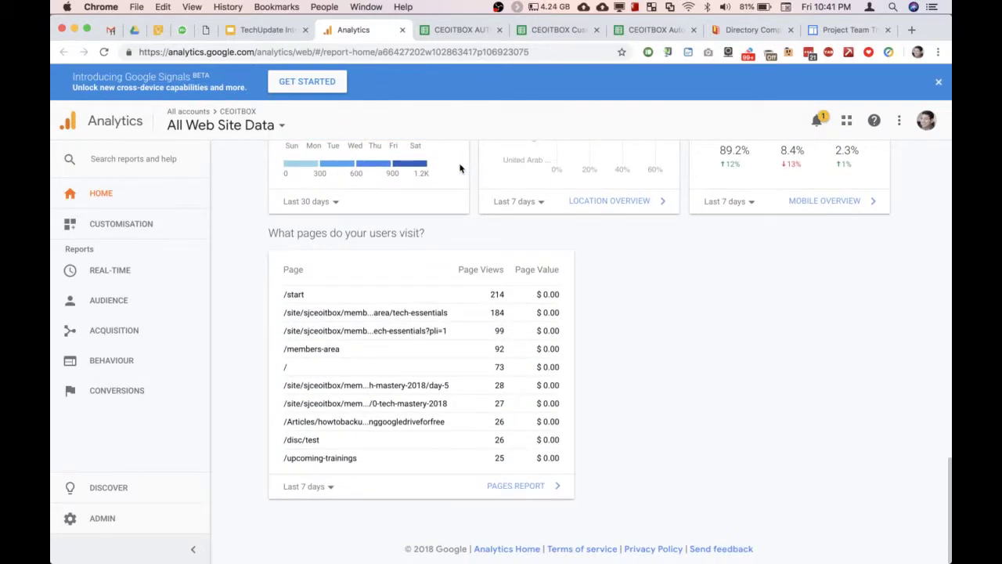
scroll(460, 167, up, 20)
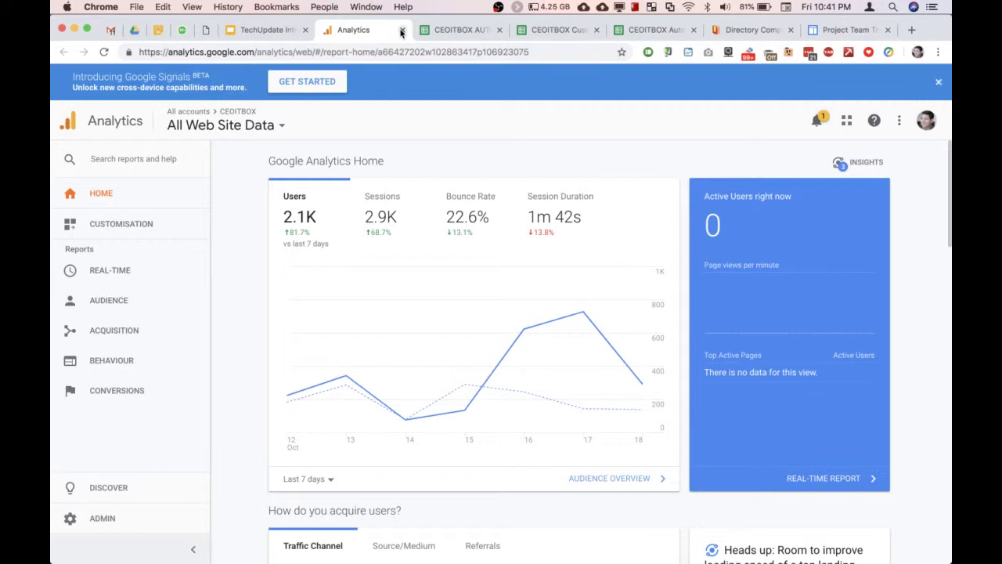
- Switch to the TM Benefits page and remove the Yes filter on Video from the benefits list
click(158, 275)
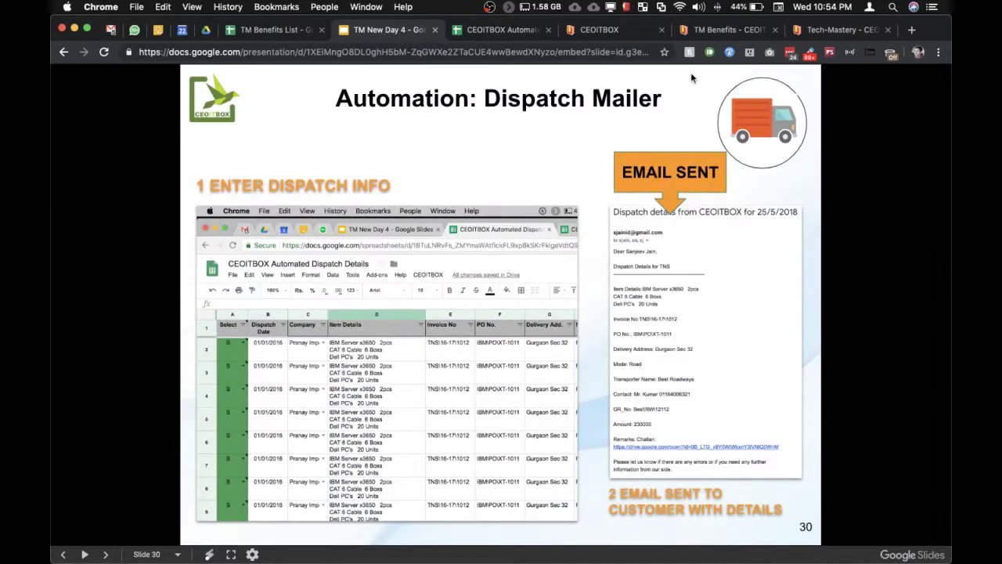
click(748, 31)
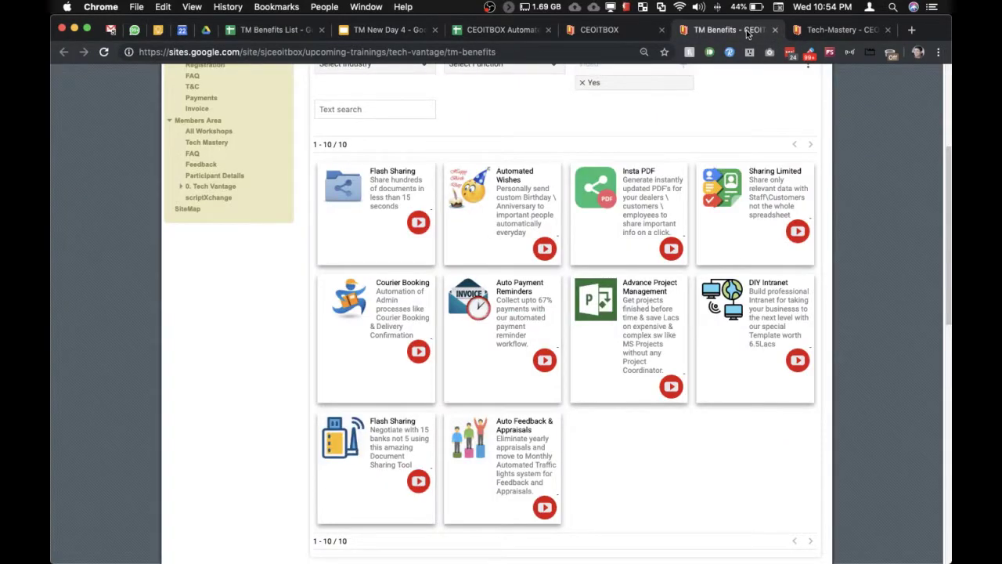
scroll(501, 314, up, 5)
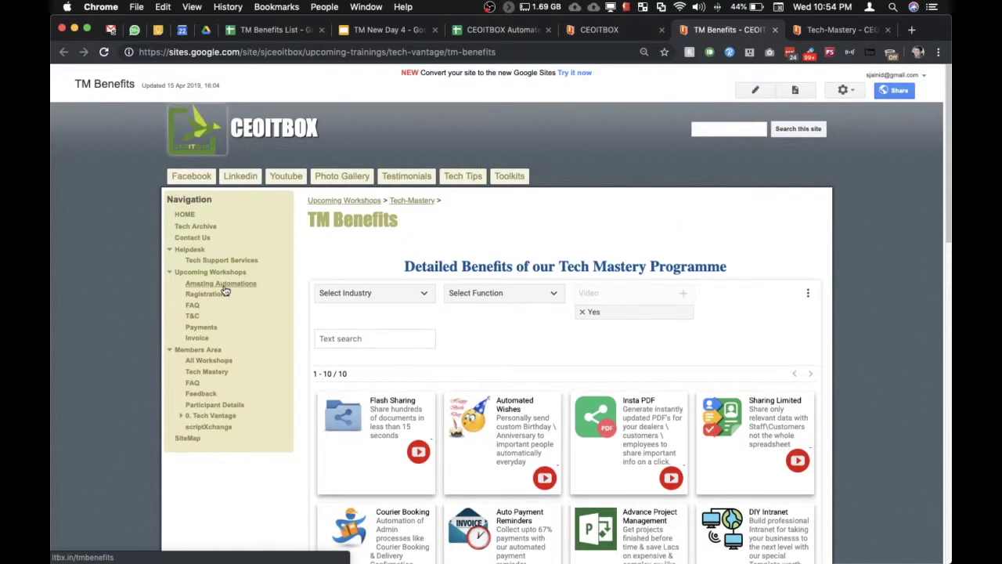
click(528, 293)
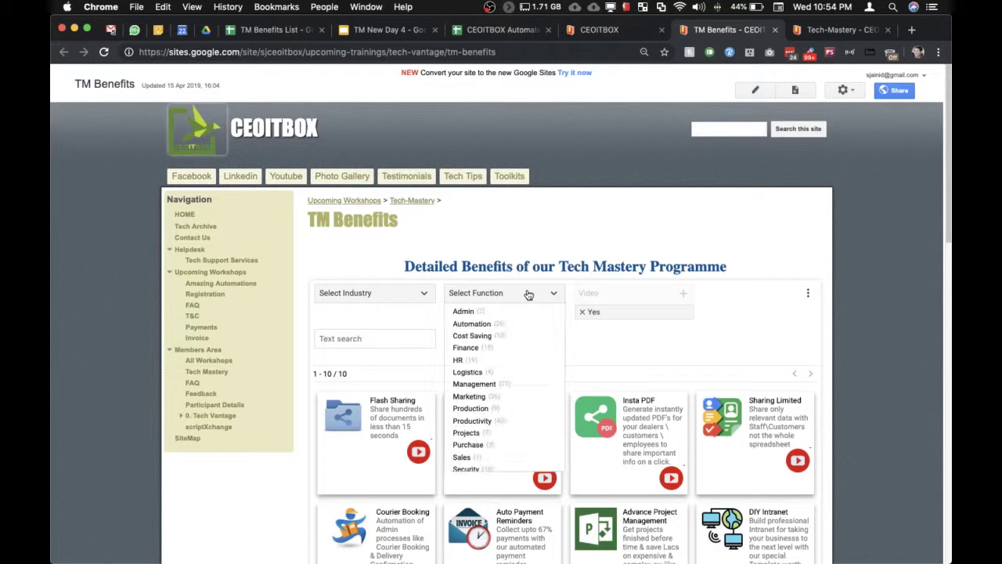
click(583, 312)
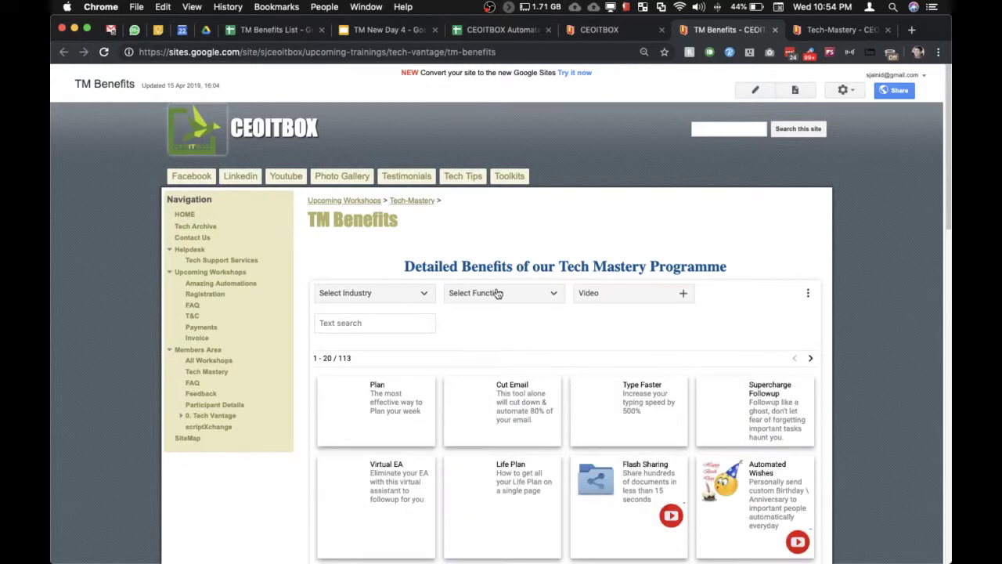
- Filter the benefits list by the HR function, look through the matching benefits, and clear the filter
click(425, 293)
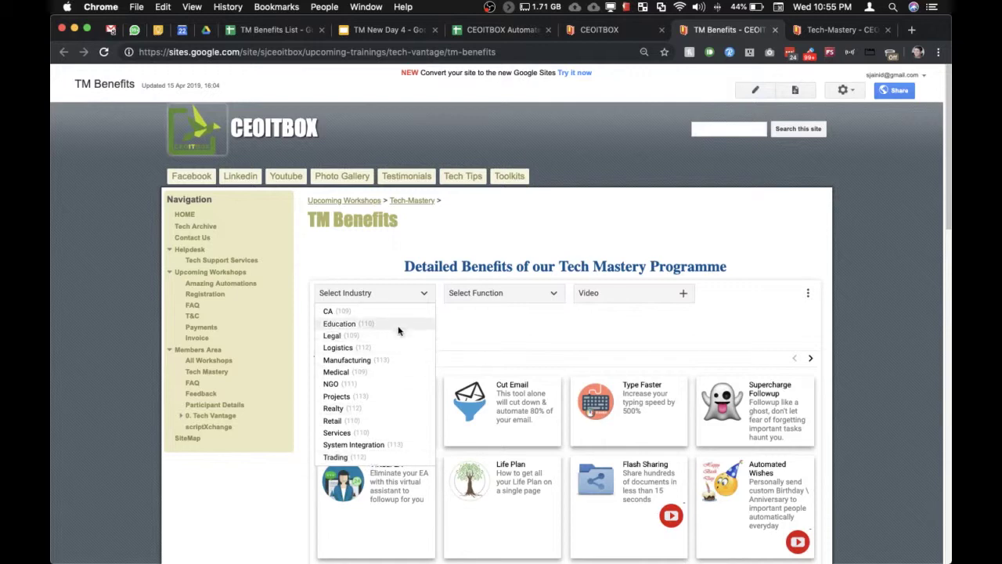
click(462, 299)
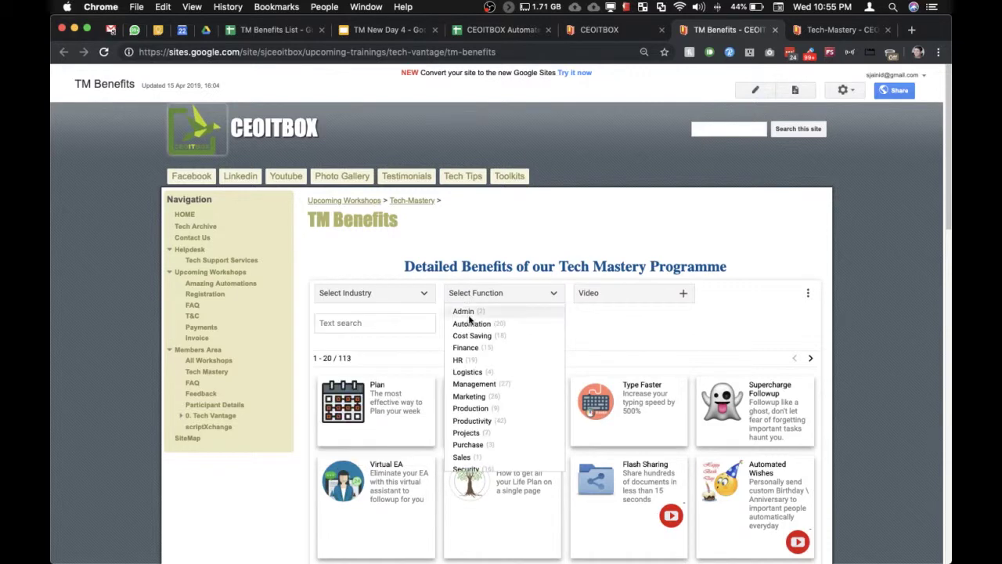
click(462, 360)
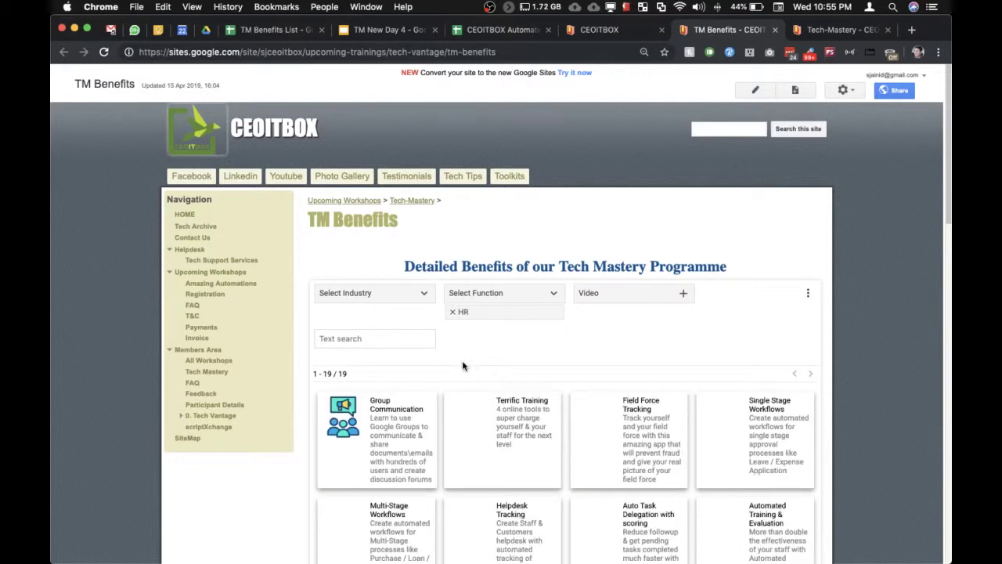
scroll(462, 365, down, 5)
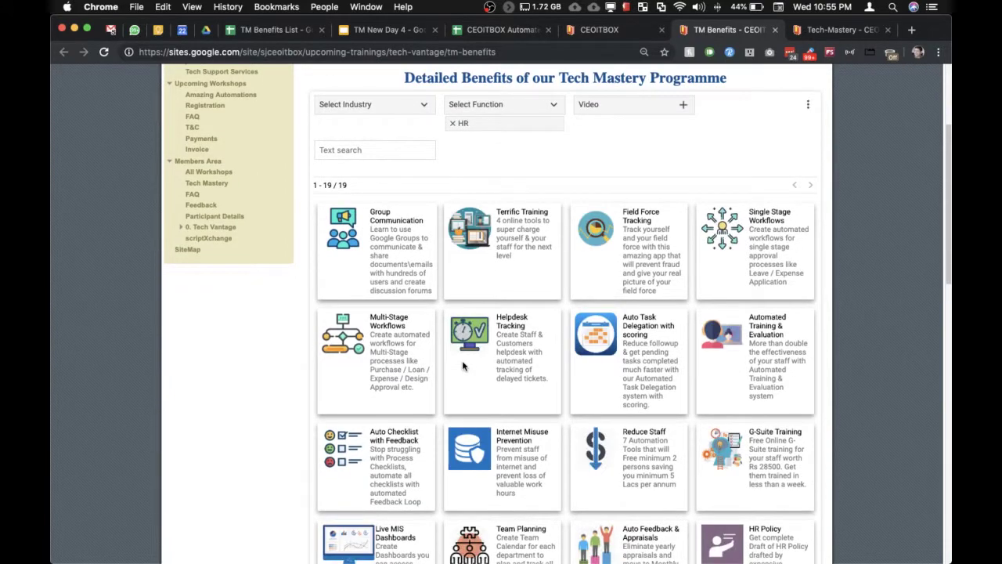
scroll(462, 360, down, 10)
scroll(462, 360, up, 13)
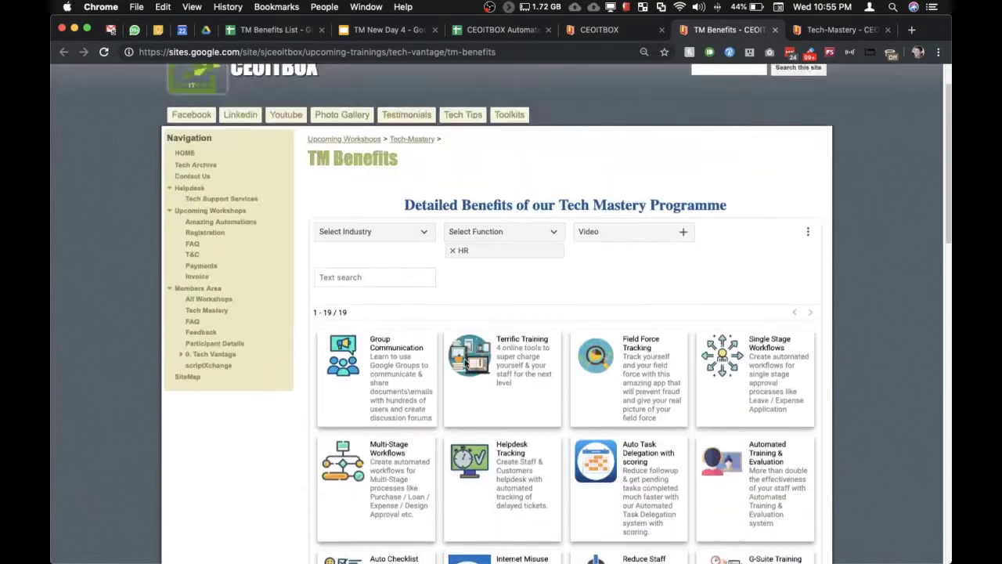
click(453, 251)
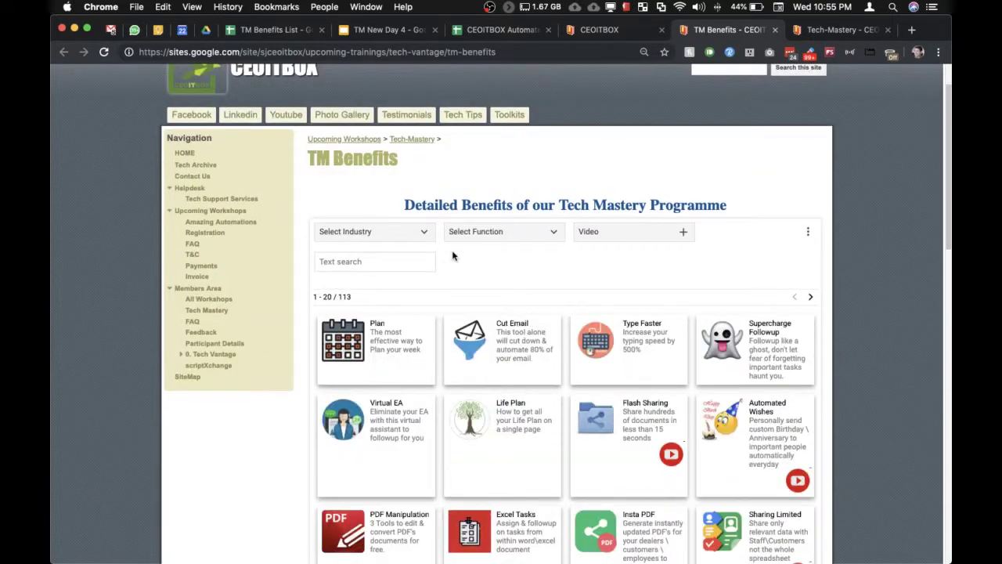
- Switch to the Tech-Mastery page and look at its contact information and Detailed Benefits section
click(809, 32)
scroll(487, 209, up, 15)
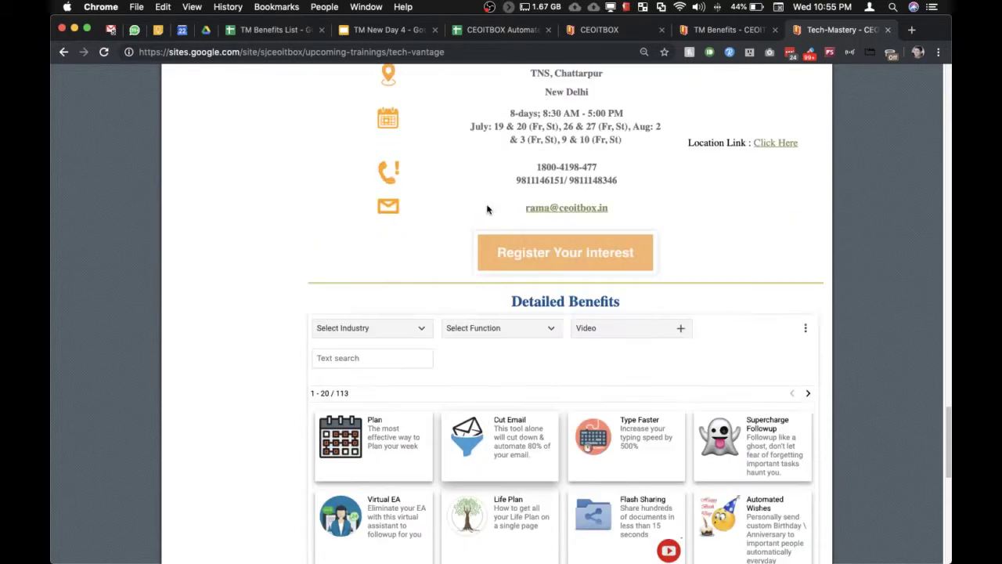
- Go to the Upcoming Workshops page and open the Tech-Mastery page from its list of subpages
scroll(487, 209, up, 10)
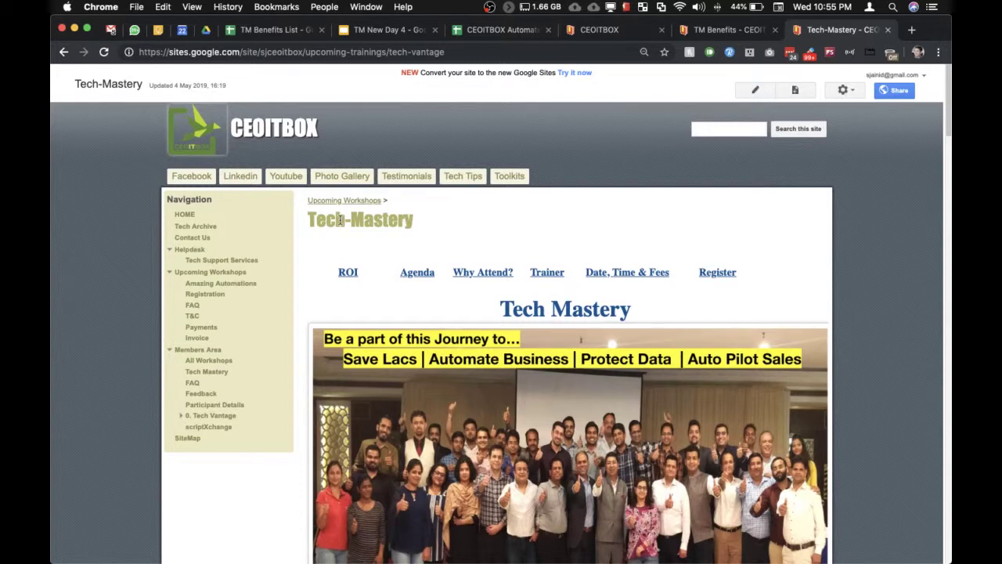
click(232, 275)
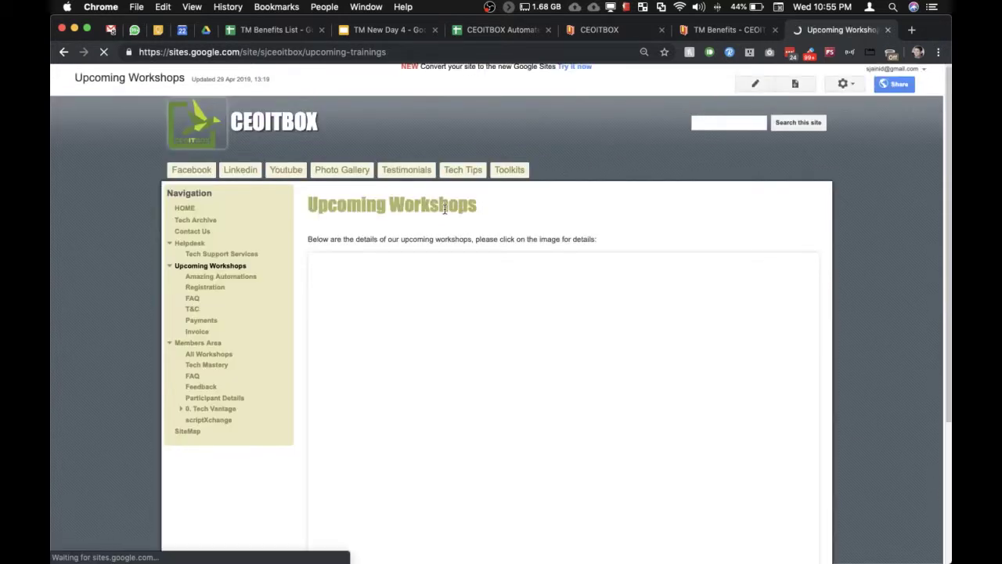
scroll(445, 208, down, 5)
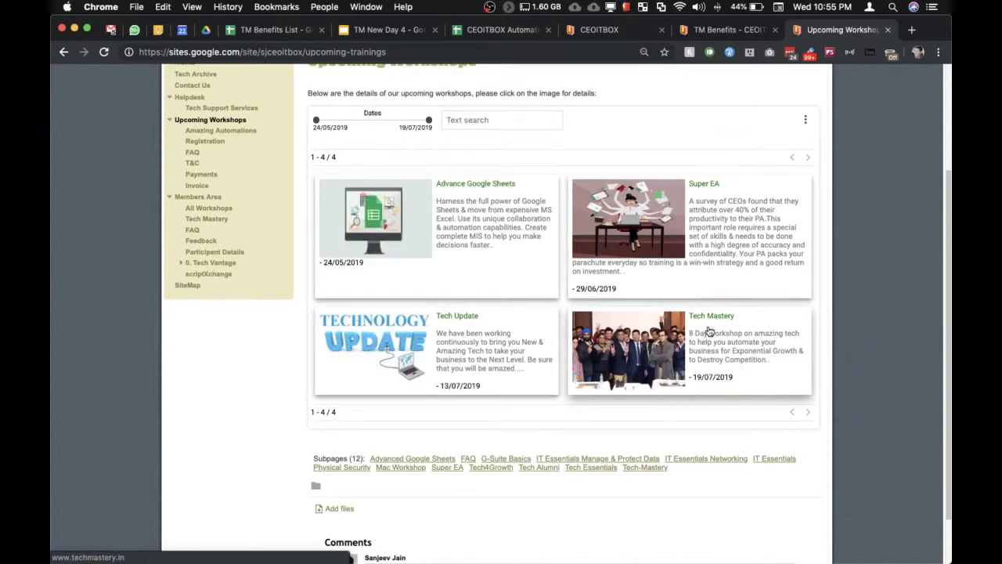
click(656, 468)
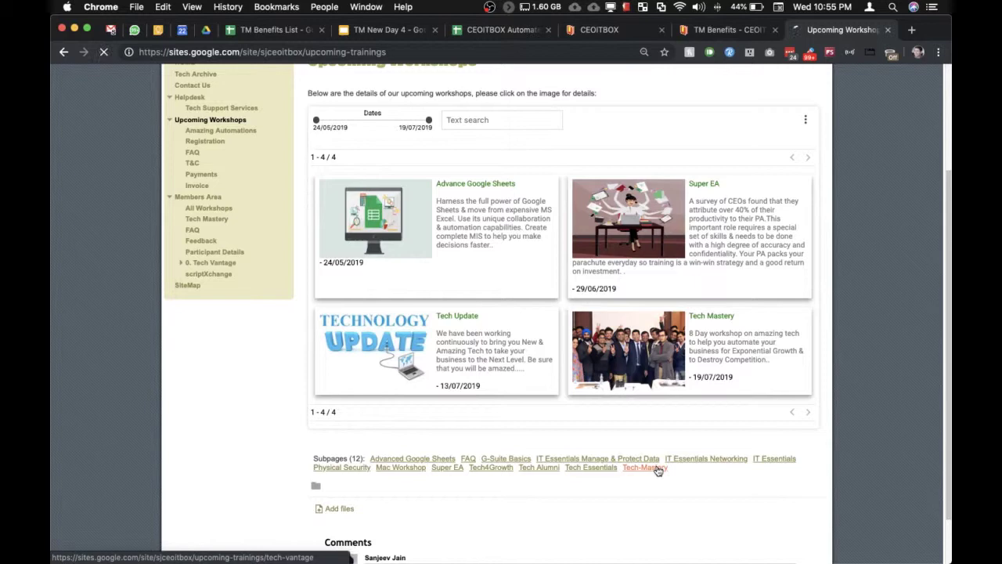
- Look at the Tech Mastery banner with its venue and dates, and at the Success Stories testimonial videos
scroll(656, 217, down, 5)
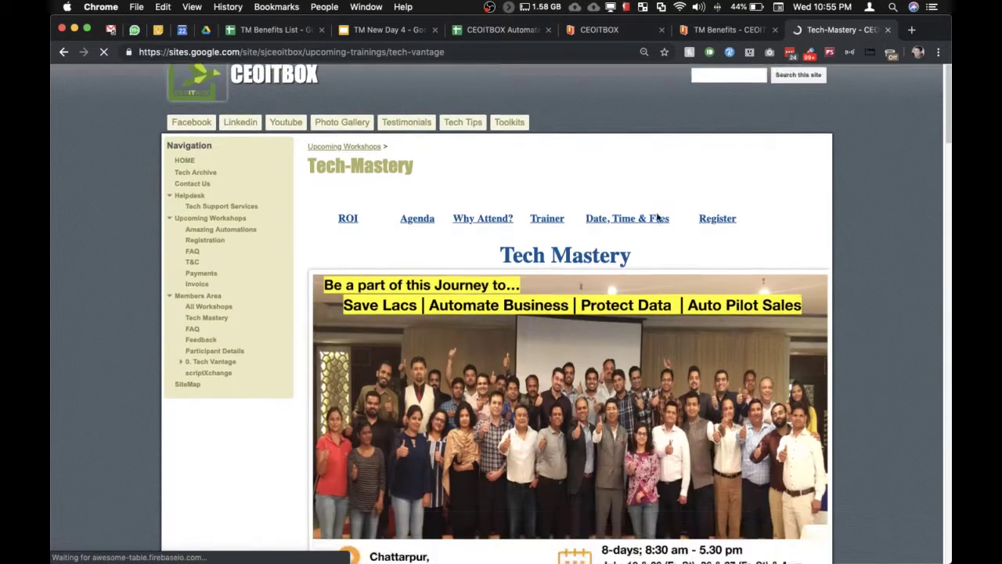
scroll(657, 219, down, 1)
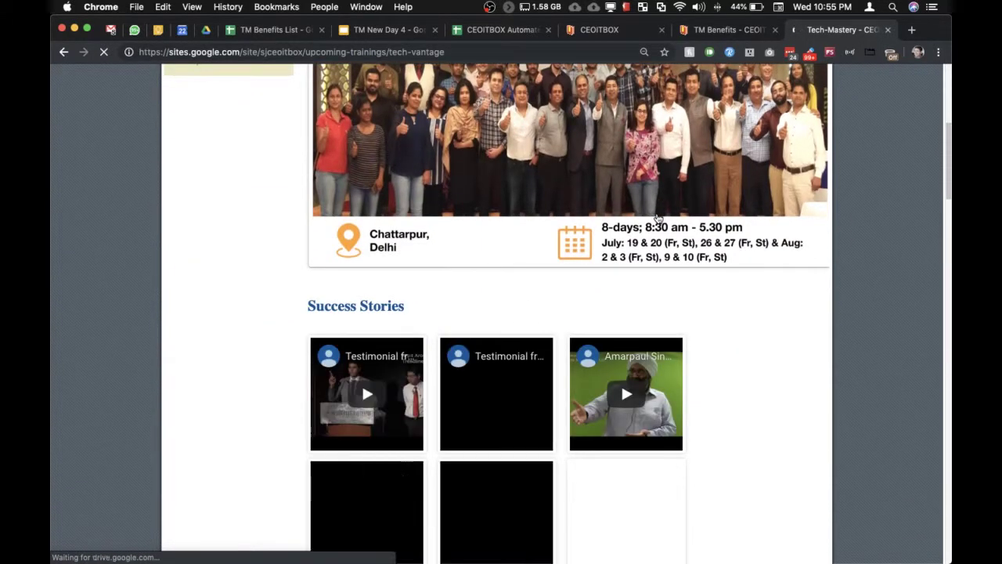
scroll(658, 218, up, 3)
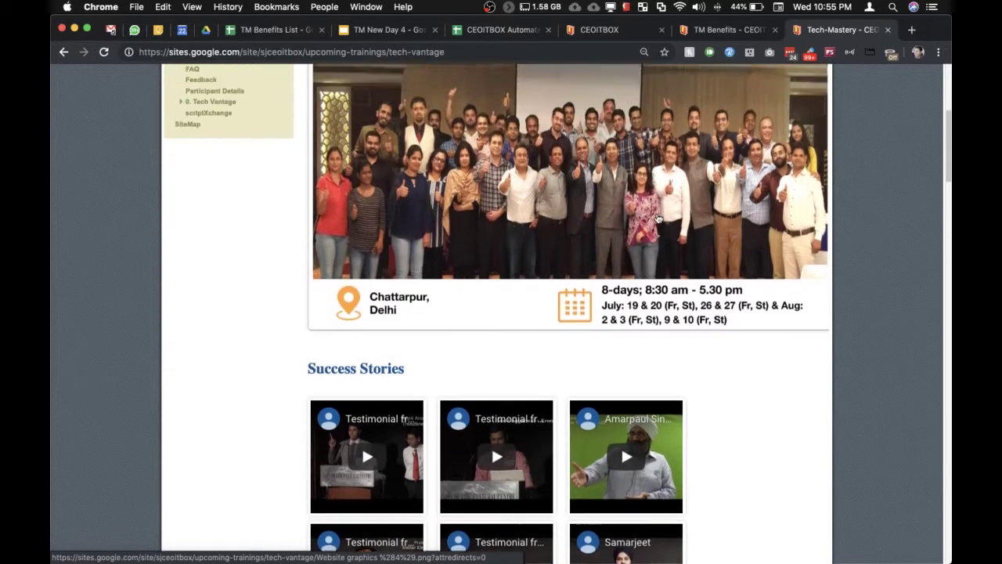
scroll(657, 218, up, 2)
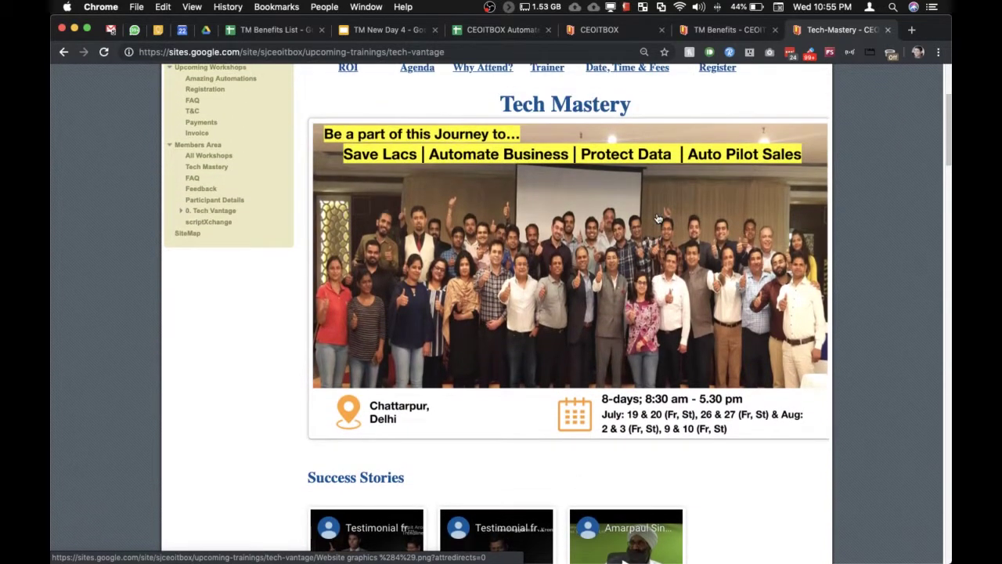
scroll(657, 219, up, 1)
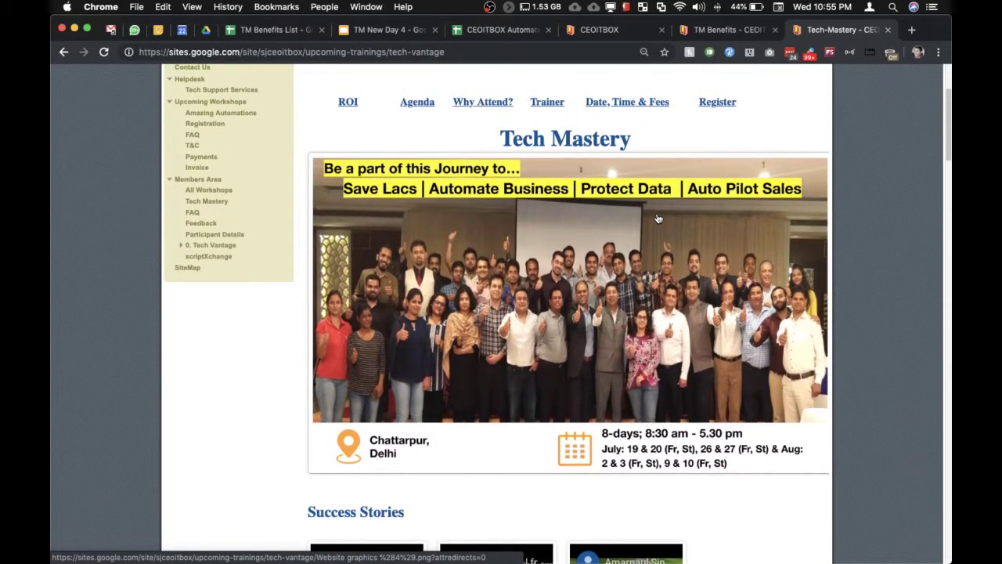
scroll(658, 218, up, 1)
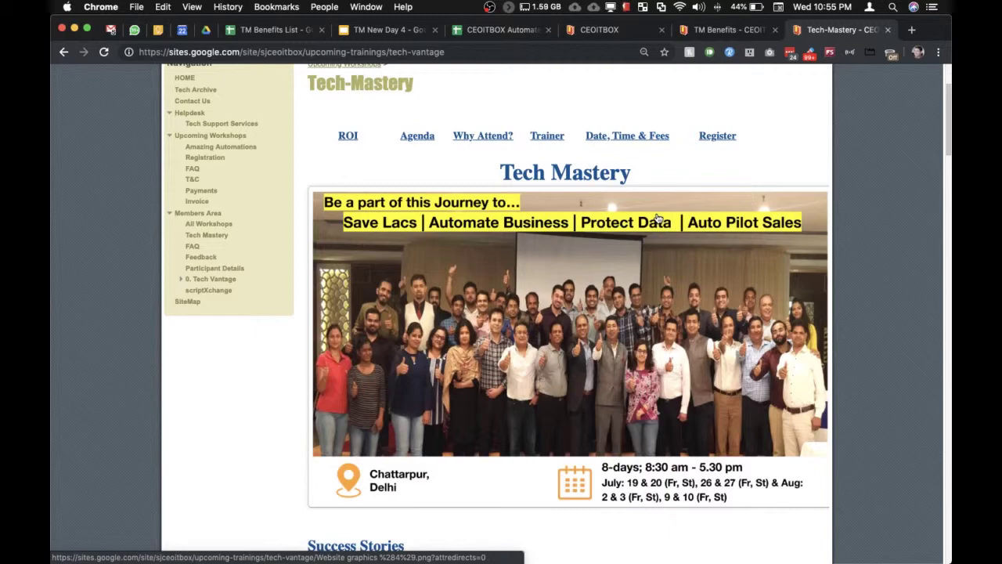
scroll(657, 218, down, 10)
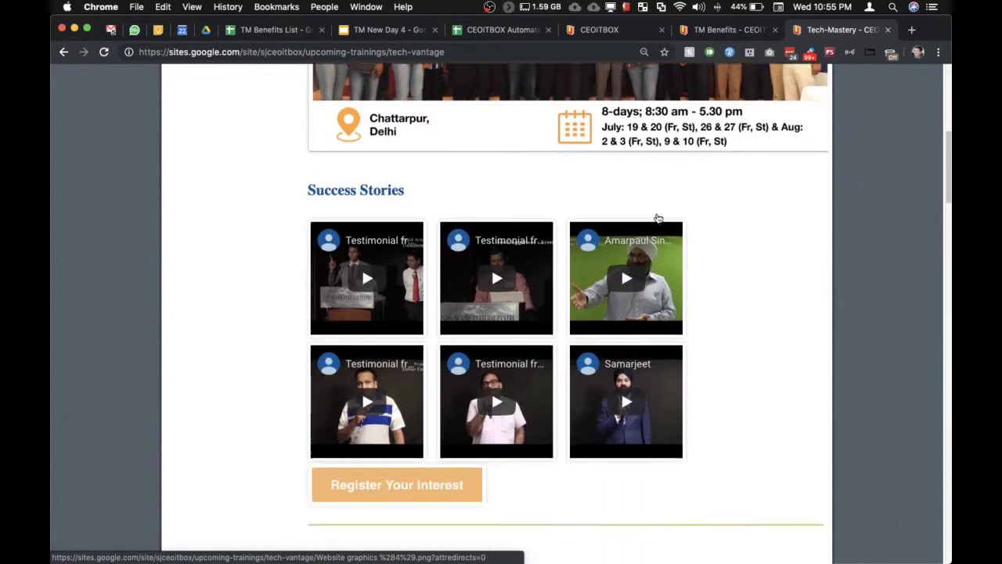
- Examine the ROI section of the Tech-Mastery page and its breakdown of savings by category
scroll(657, 218, down, 13)
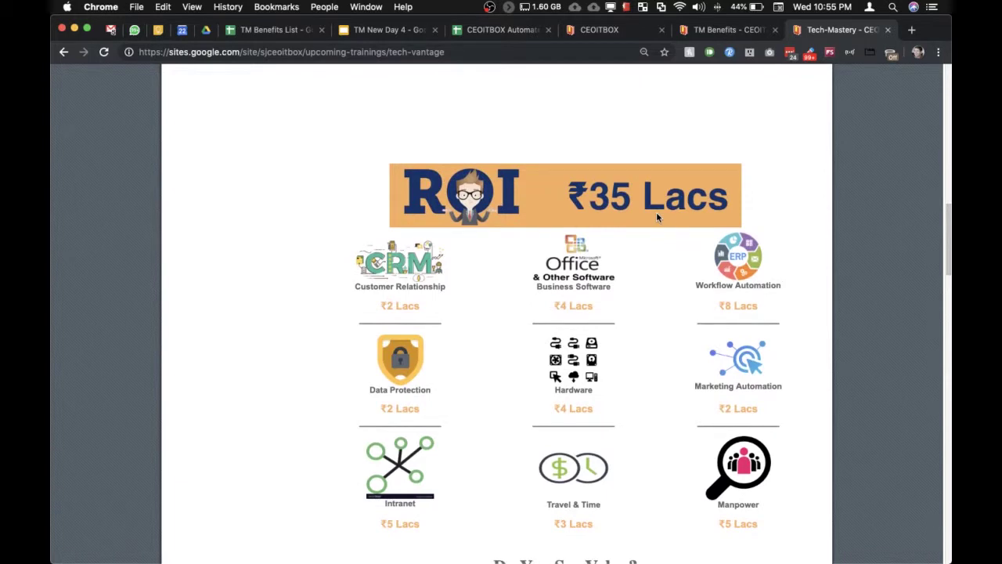
scroll(656, 218, down, 2)
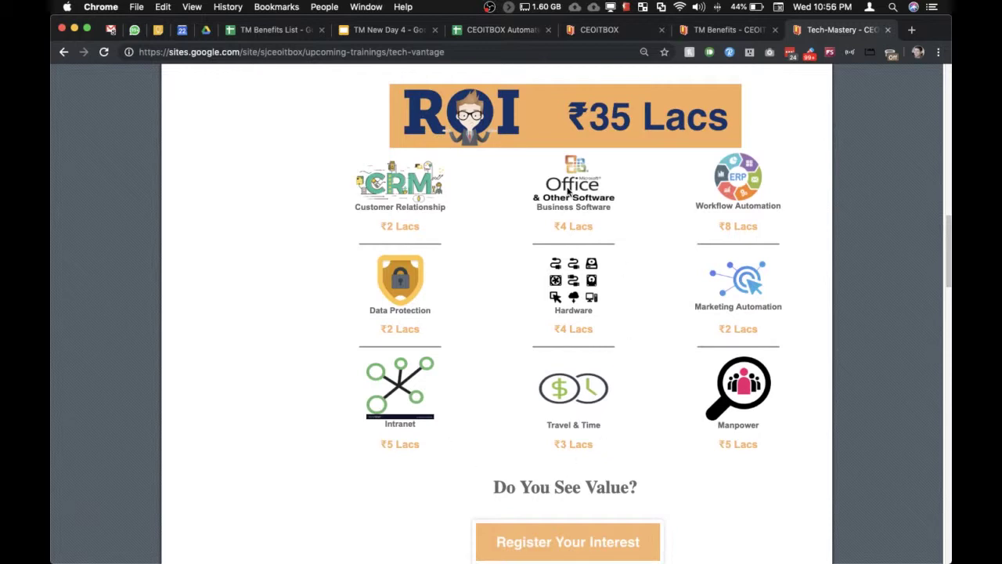
scroll(569, 190, down, 5)
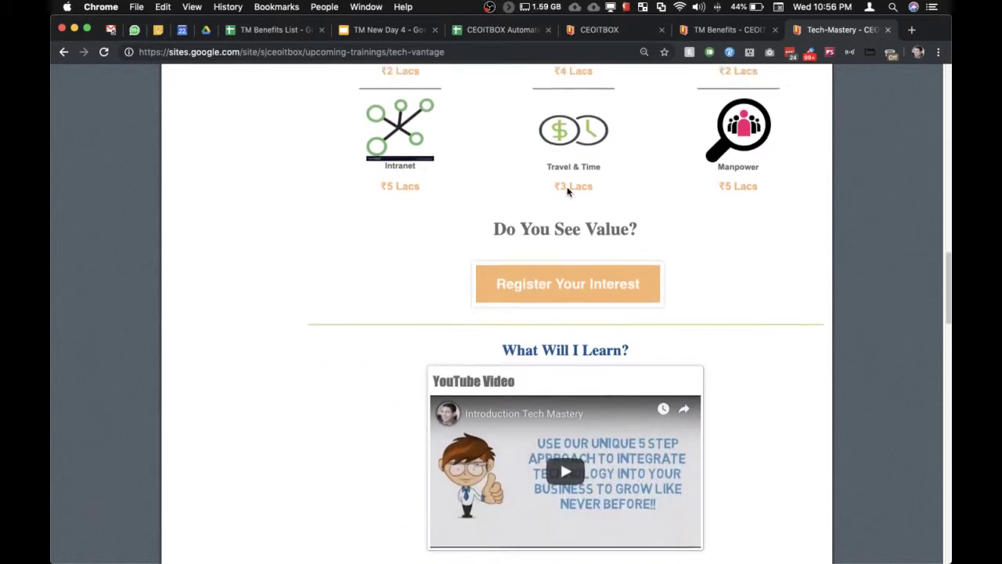
scroll(568, 191, up, 7)
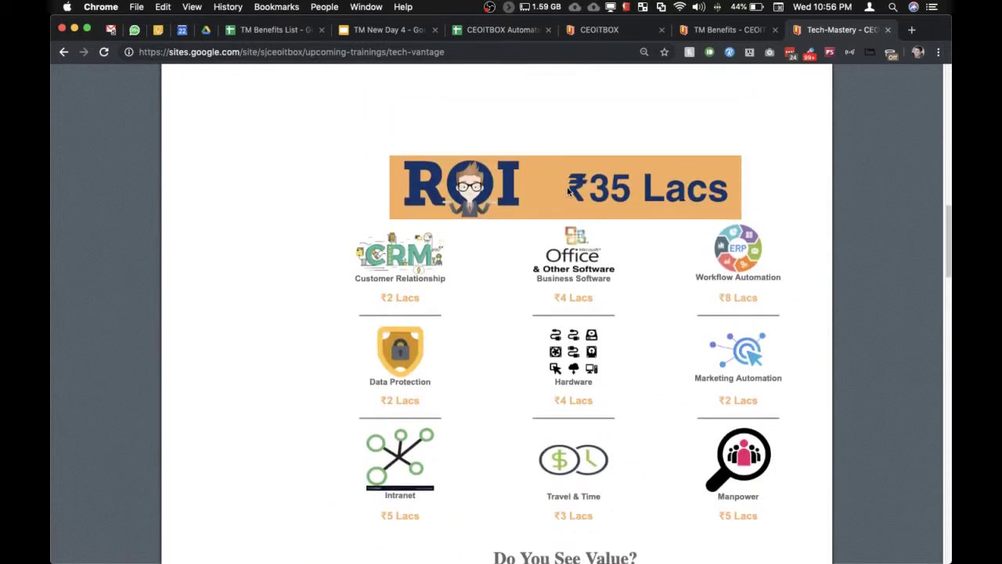
scroll(569, 191, down, 8)
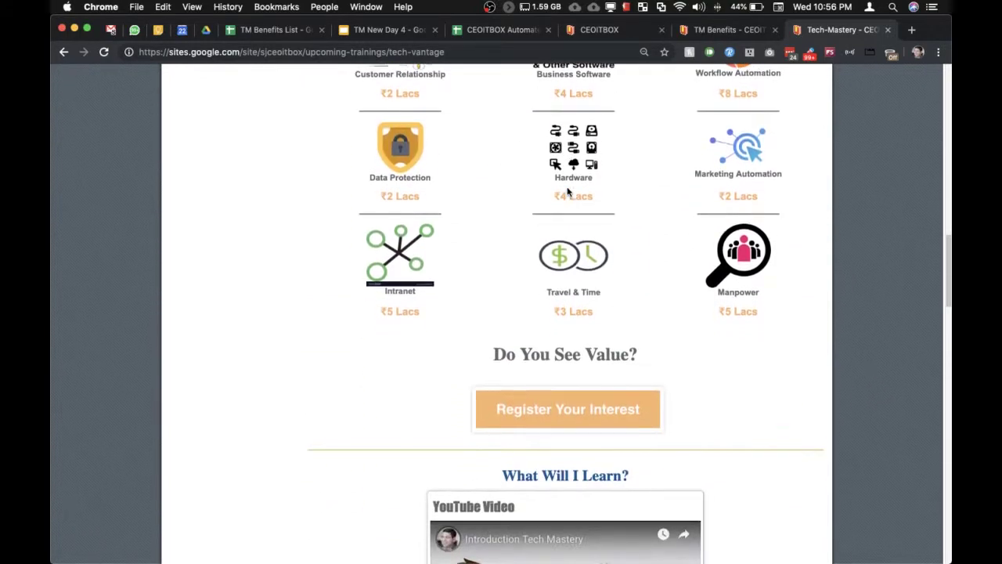
- Look through the workshop's learning outcomes, trainer profile, registration details and Detailed Benefits list, and return to the start of the page
scroll(568, 191, down, 3)
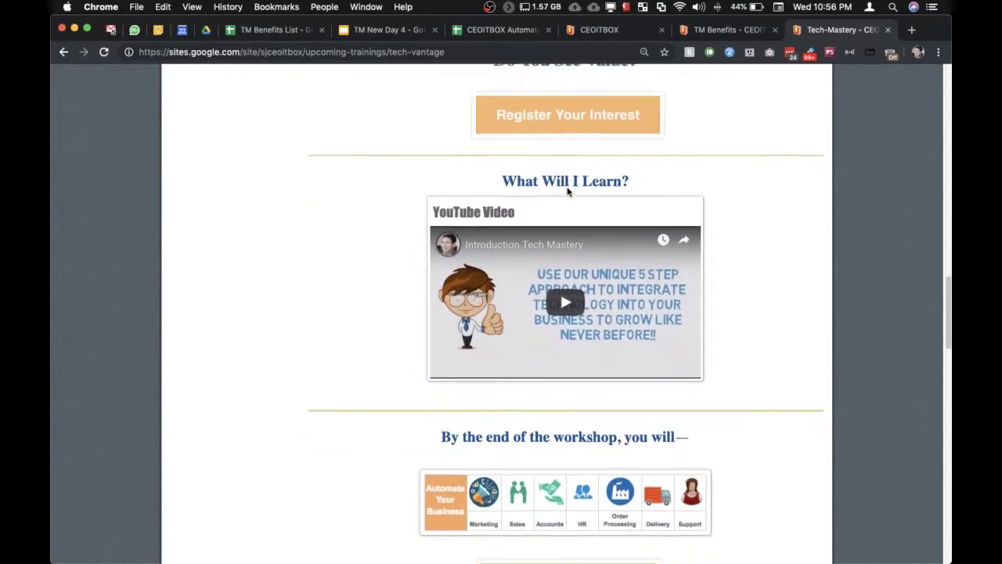
scroll(568, 191, down, 7)
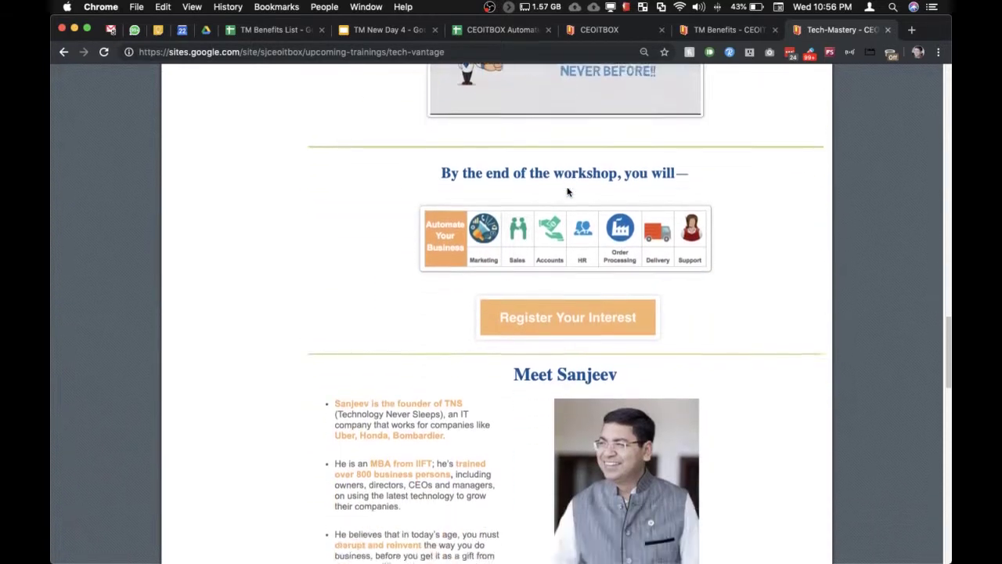
scroll(569, 191, down, 7)
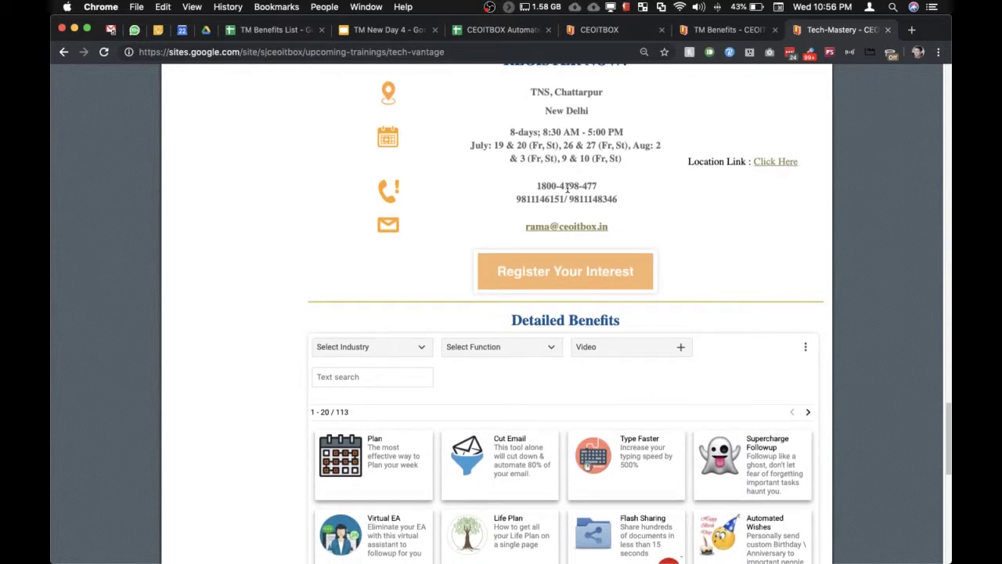
scroll(567, 188, down, 3)
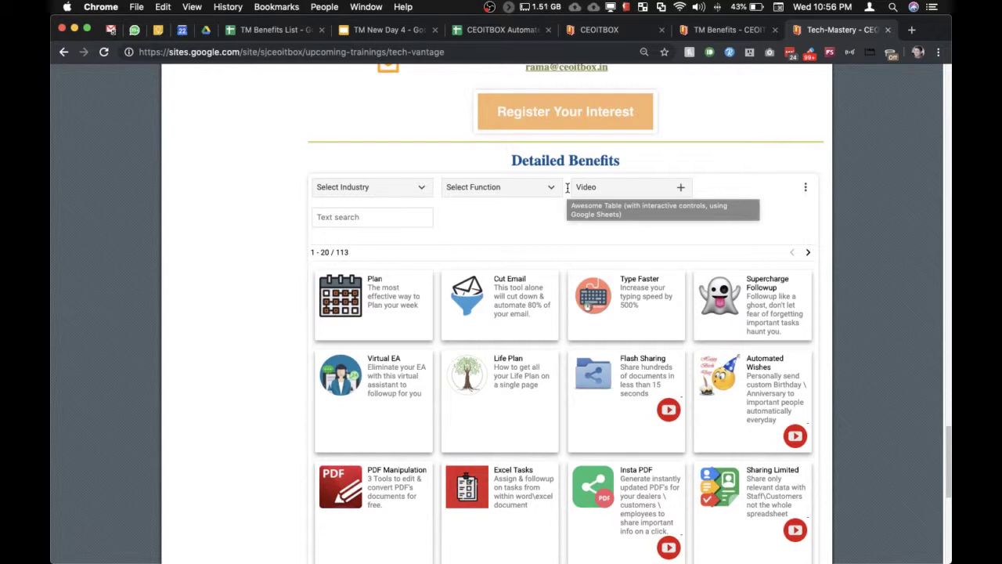
scroll(567, 188, down, 8)
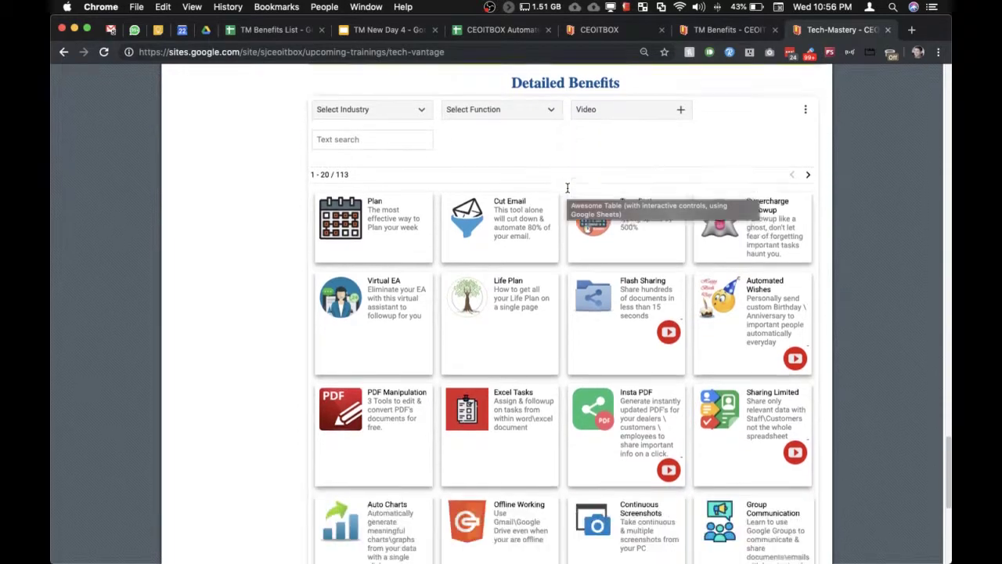
scroll(567, 188, up, 10)
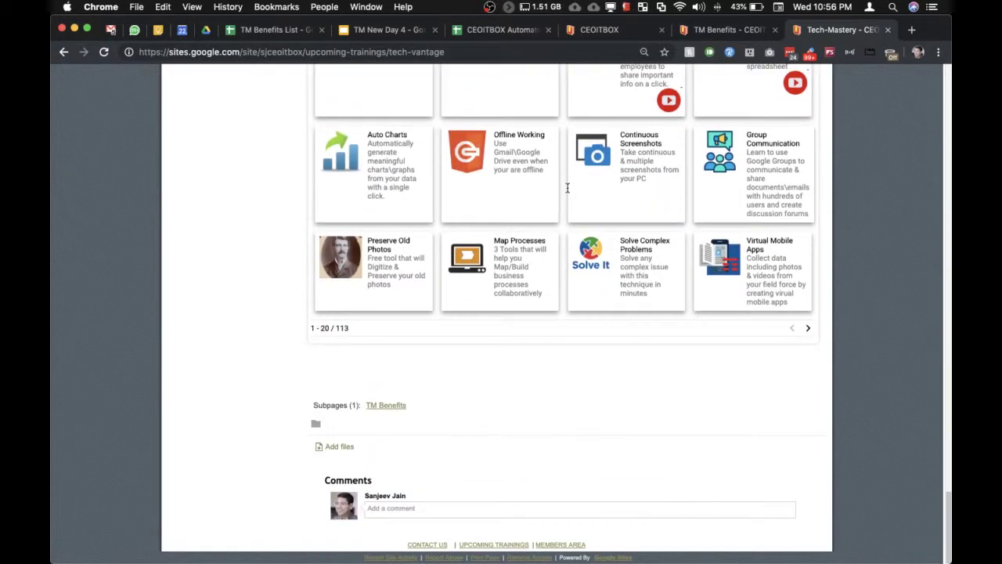
scroll(567, 188, up, 10)
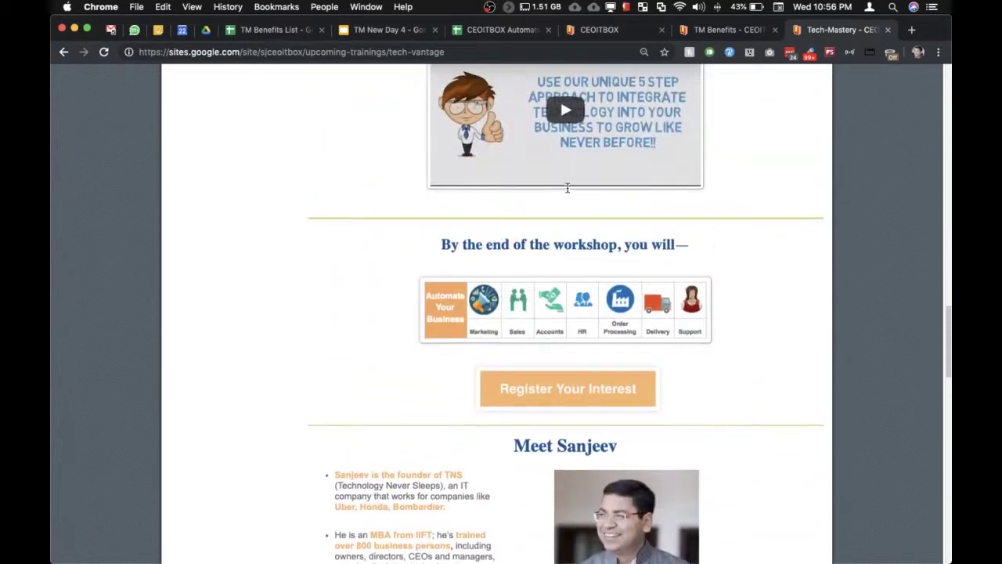
scroll(567, 188, up, 15)
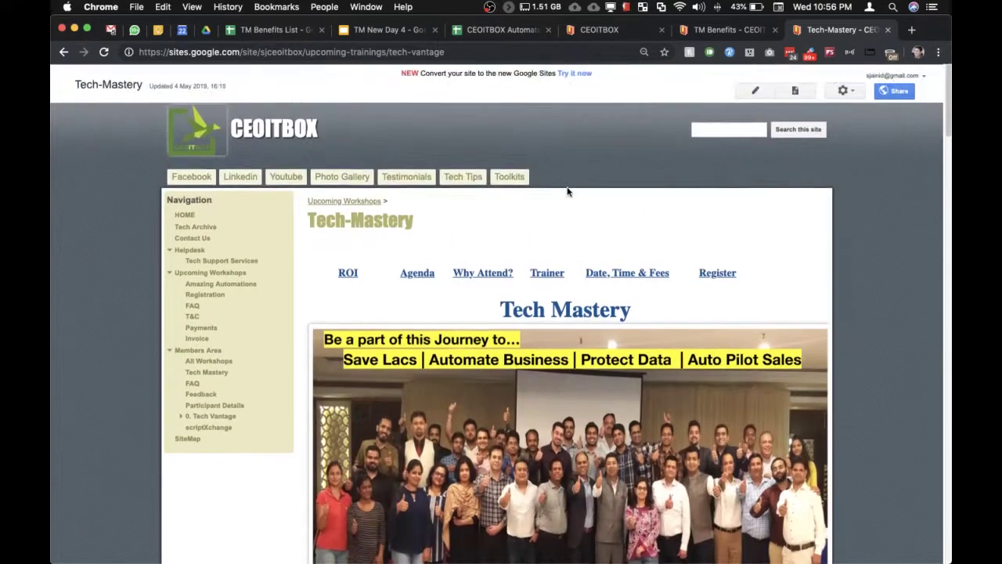